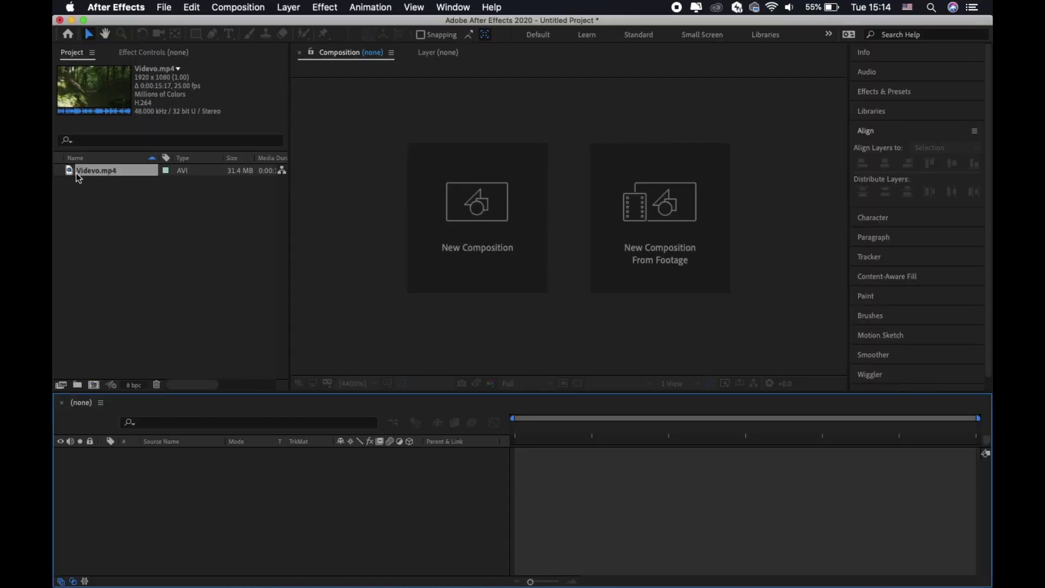
# Drag Videvo.mp4 onto the timeline to build a Videvo composition from the forest clip
pyautogui.moveTo(84, 172); pyautogui.dragTo(163, 501)
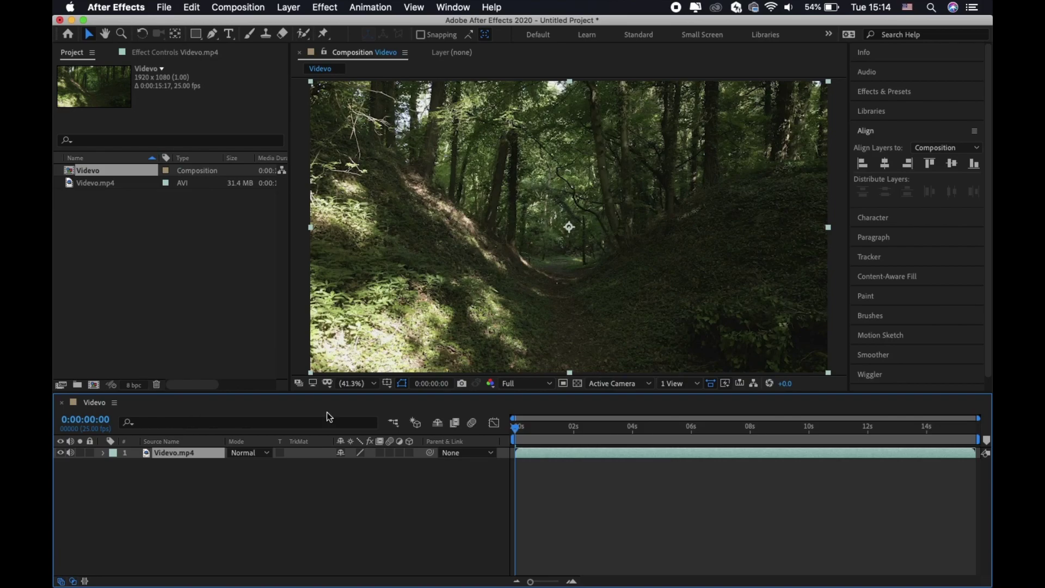
# Play back the first seconds of the forest clip, then stop and select its layer
pyautogui.press('space')
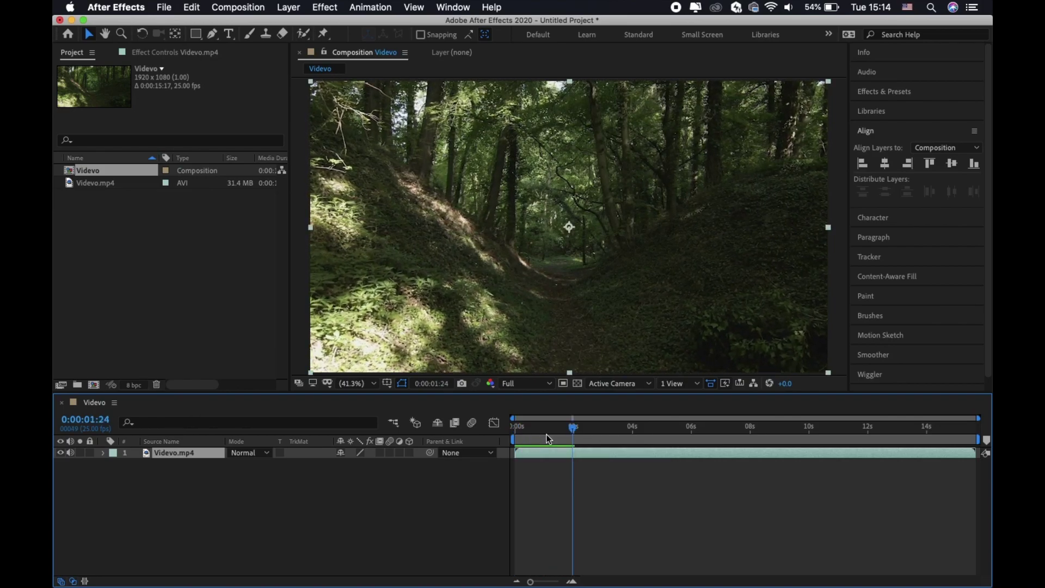
pyautogui.press('space')
pyautogui.press('space')
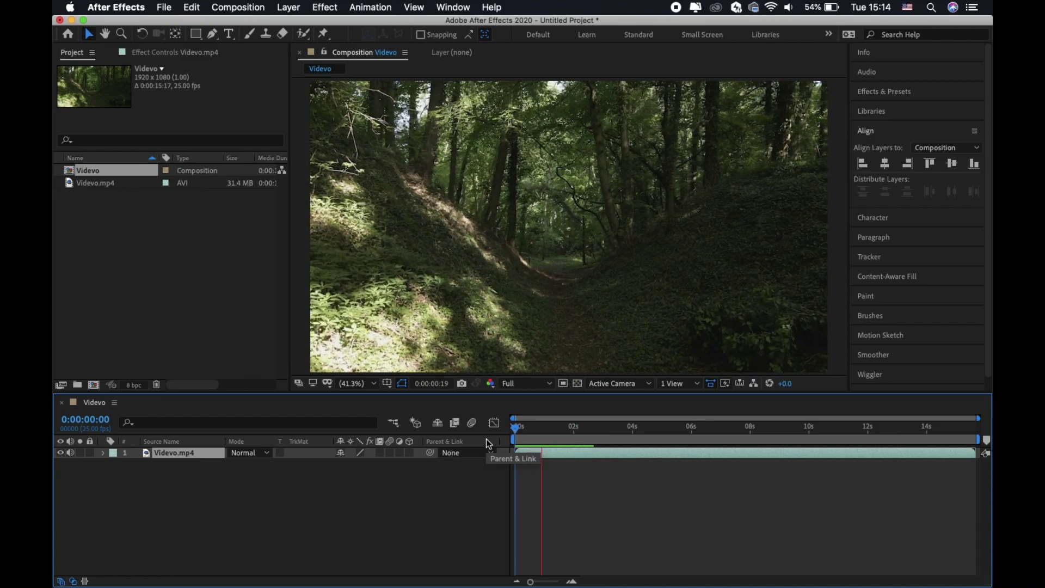
pyautogui.click(612, 454)
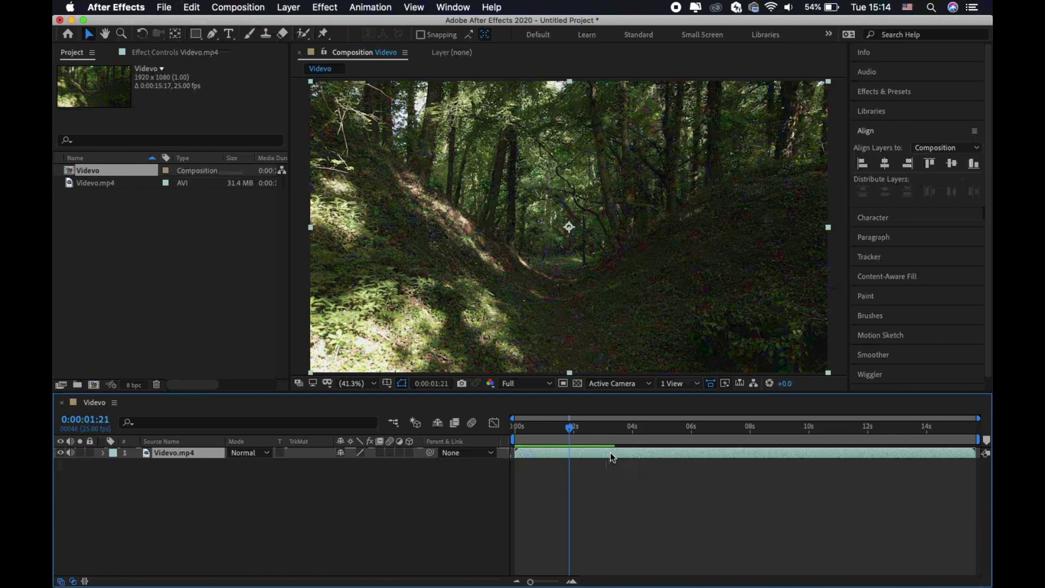
# Enable Time Remapping on the Videvo.mp4 layer and pull its end keyframe earlier
pyautogui.rightClick(610, 452)
pyautogui.moveTo(656, 306)
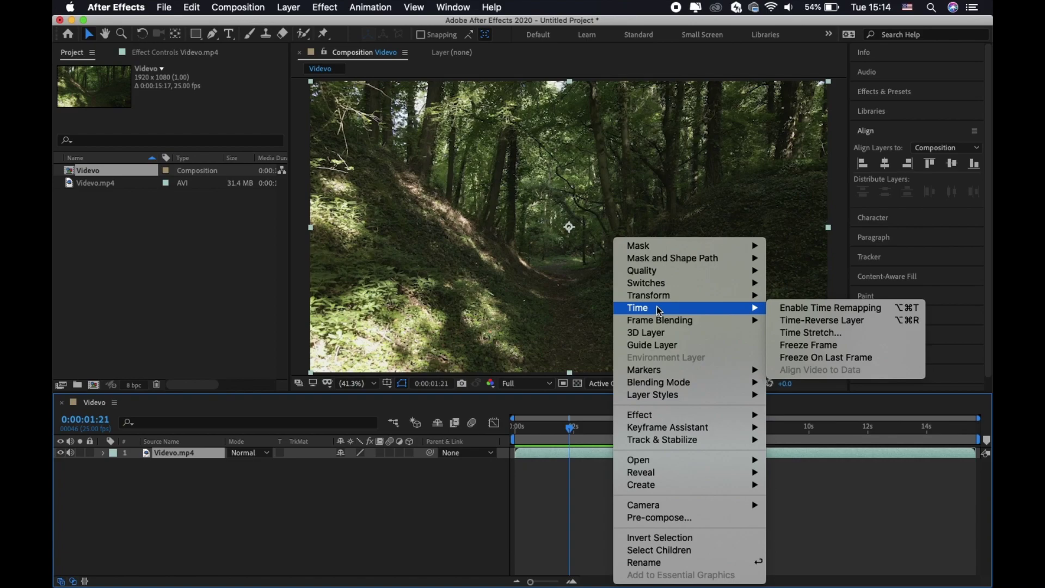
pyautogui.click(825, 309)
pyautogui.moveTo(975, 464)
pyautogui.mouseDown()
pyautogui.moveTo(706, 464)
pyautogui.moveTo(750, 467)
pyautogui.mouseUp()
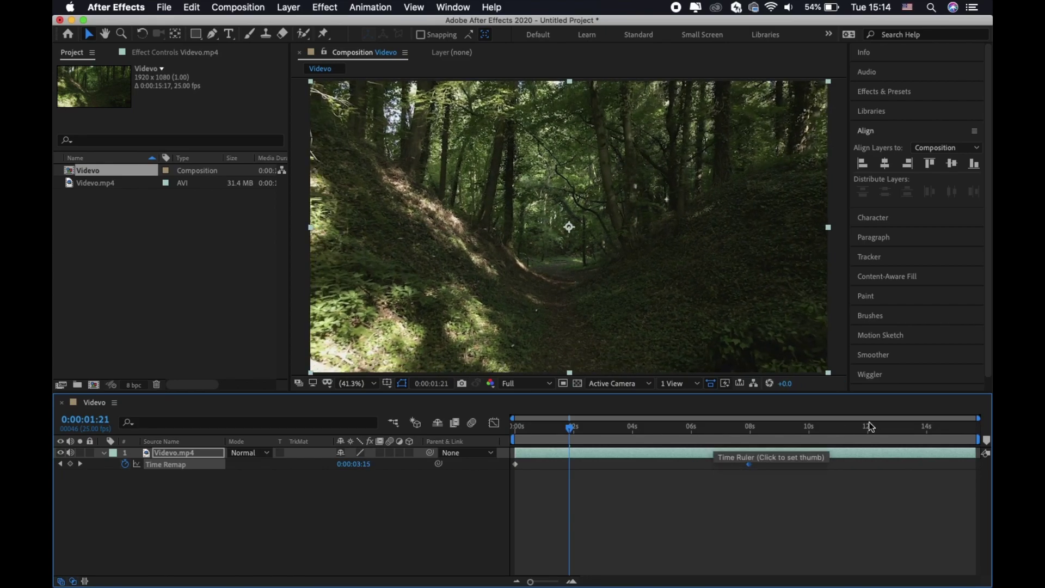
pyautogui.moveTo(749, 465); pyautogui.dragTo(635, 466)
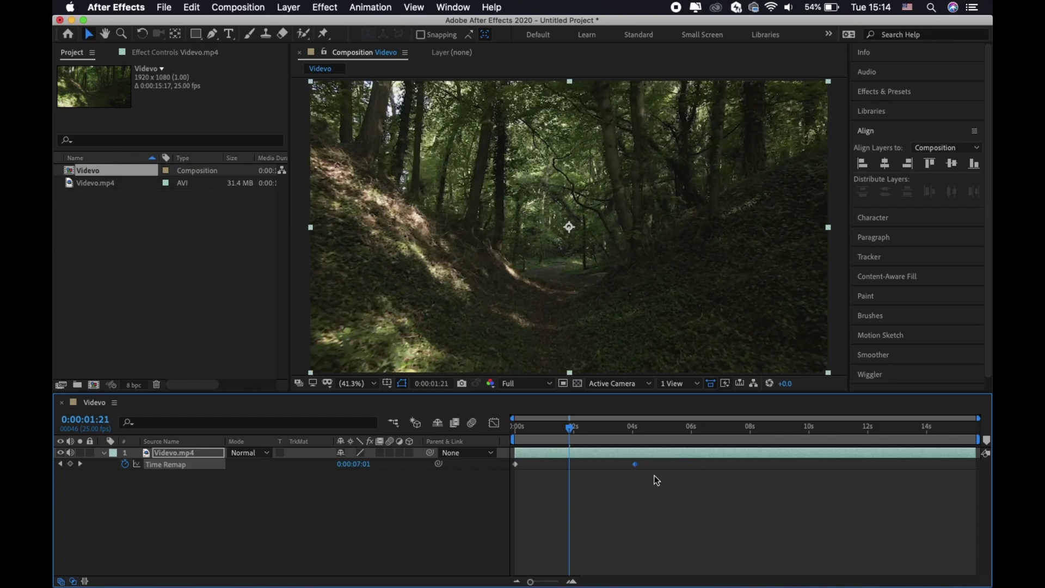
# Snap the end time-remap keyframe to 5 seconds, end the work area there, and preview
pyautogui.press('space')
pyautogui.press('=')
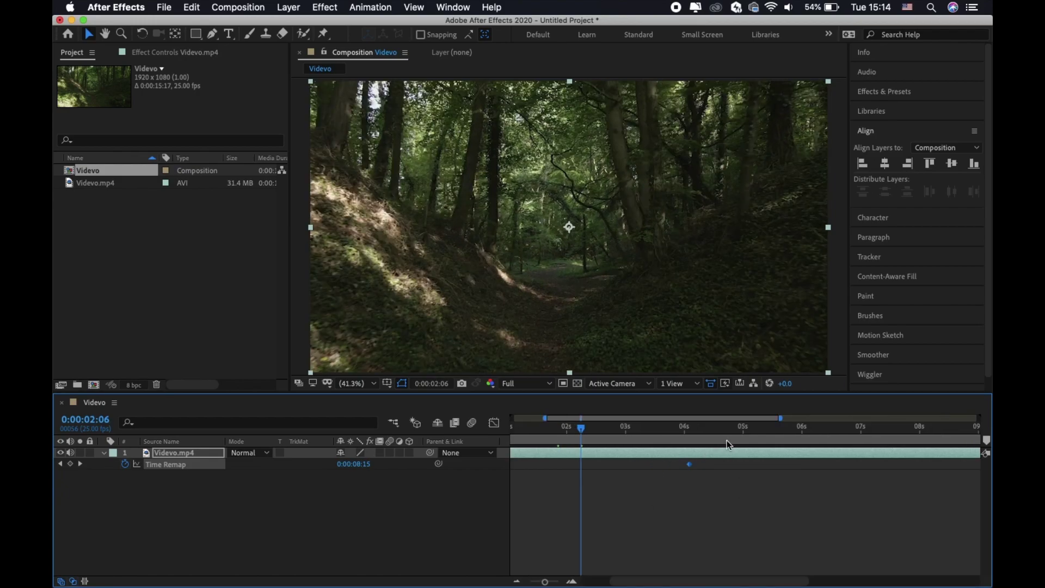
pyautogui.click(743, 439)
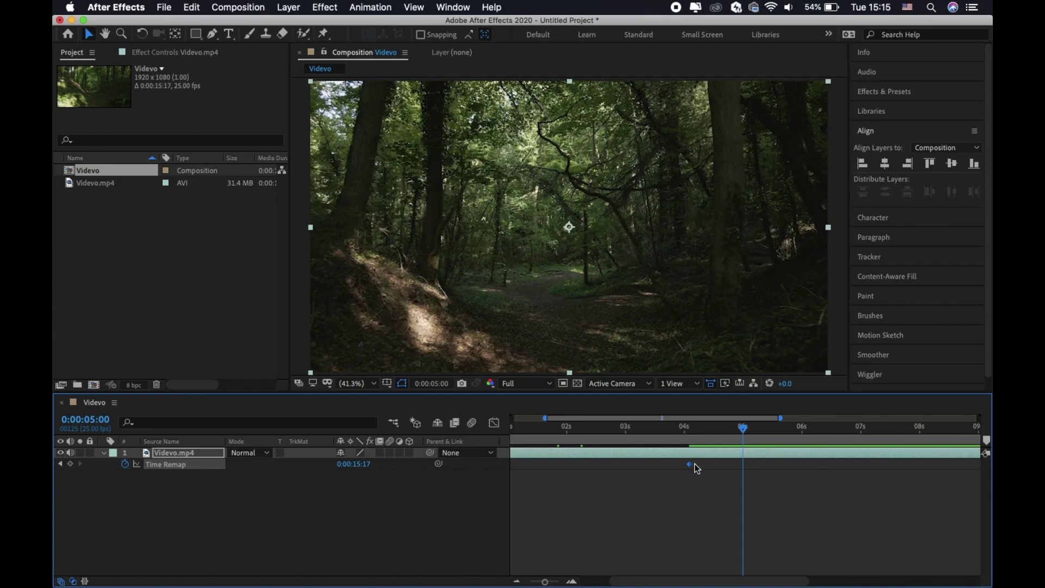
pyautogui.moveTo(689, 464); pyautogui.dragTo(743, 465)
pyautogui.press('n')
pyautogui.hscroll(-3, 643, 498)
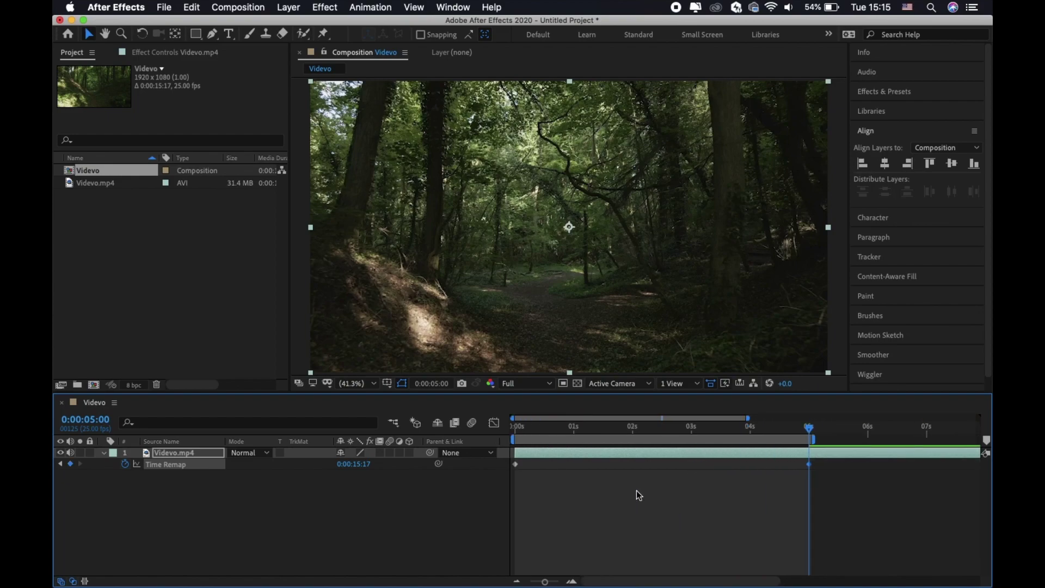
pyautogui.press('Home')
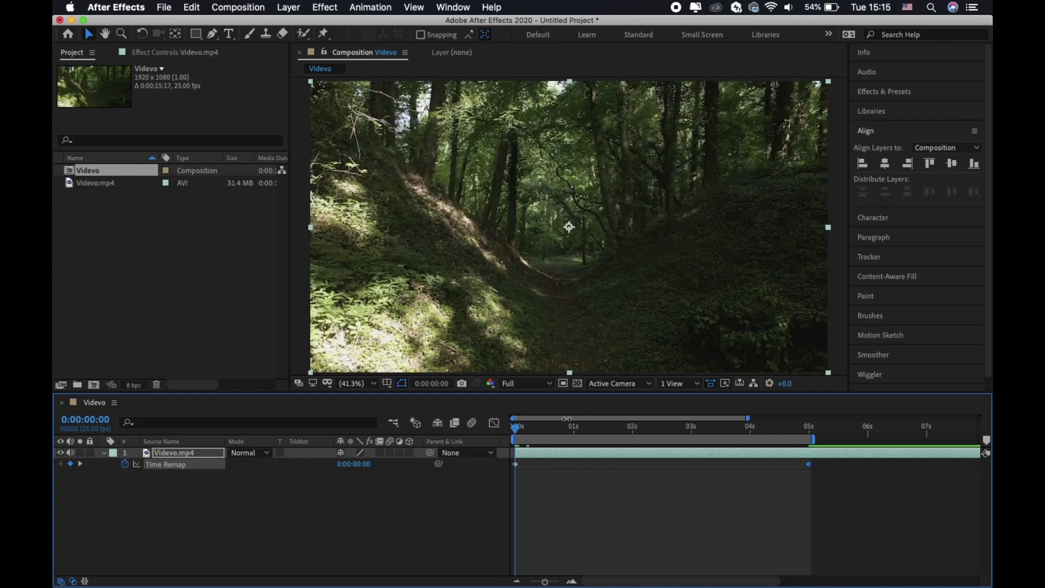
pyautogui.press('space')
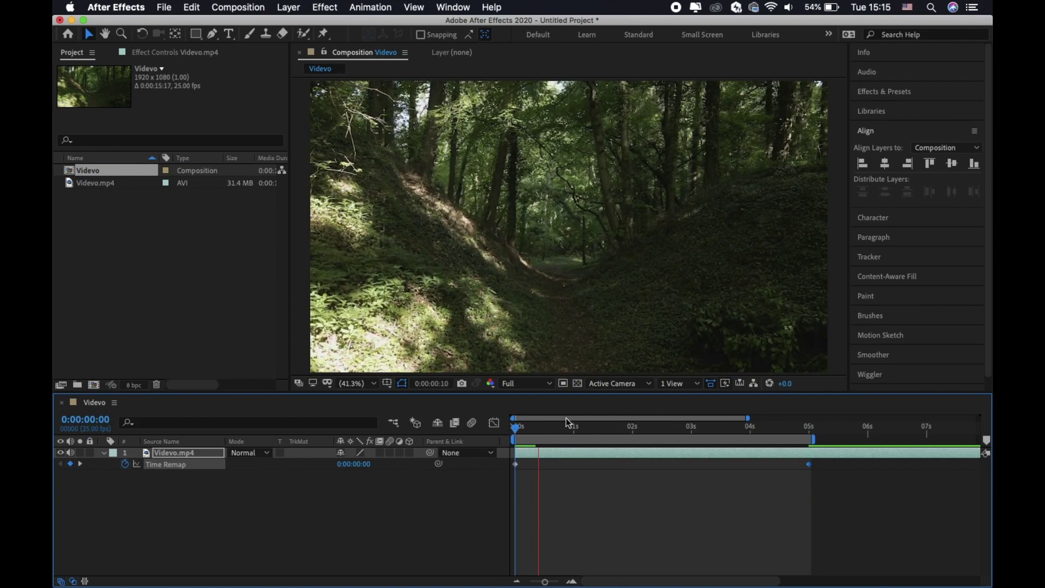
pyautogui.press('space')
# Set the preview resolution to Quarter and preview the clip from the start
pyautogui.click(520, 384)
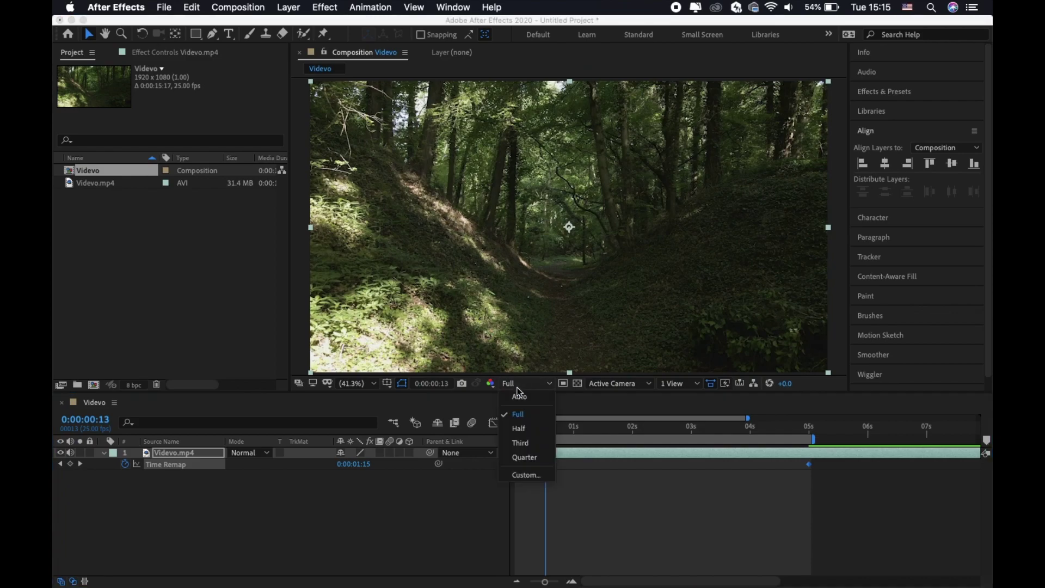
pyautogui.click(523, 458)
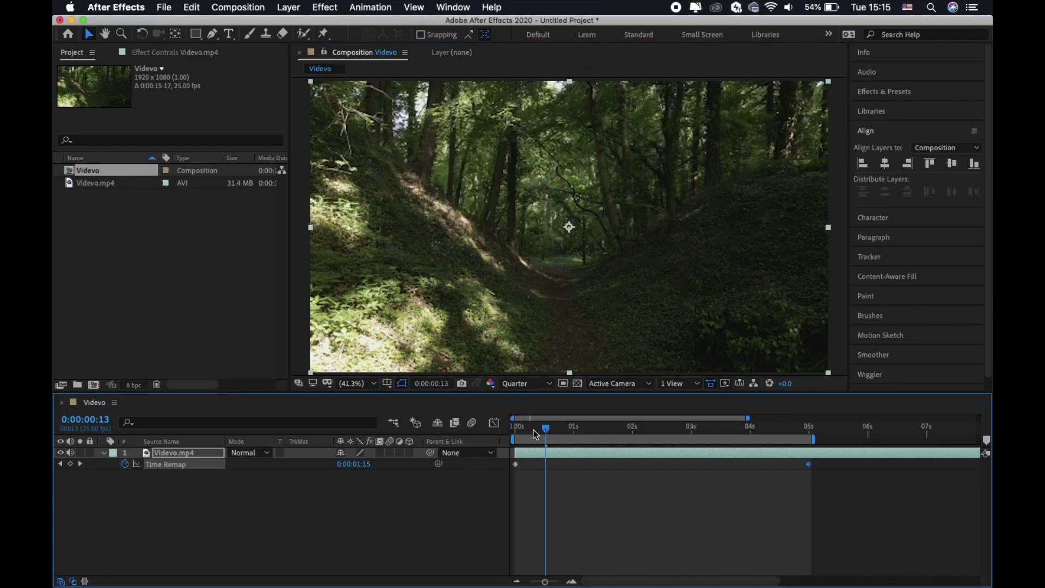
pyautogui.moveTo(537, 434); pyautogui.dragTo(506, 447)
pyautogui.press('space')
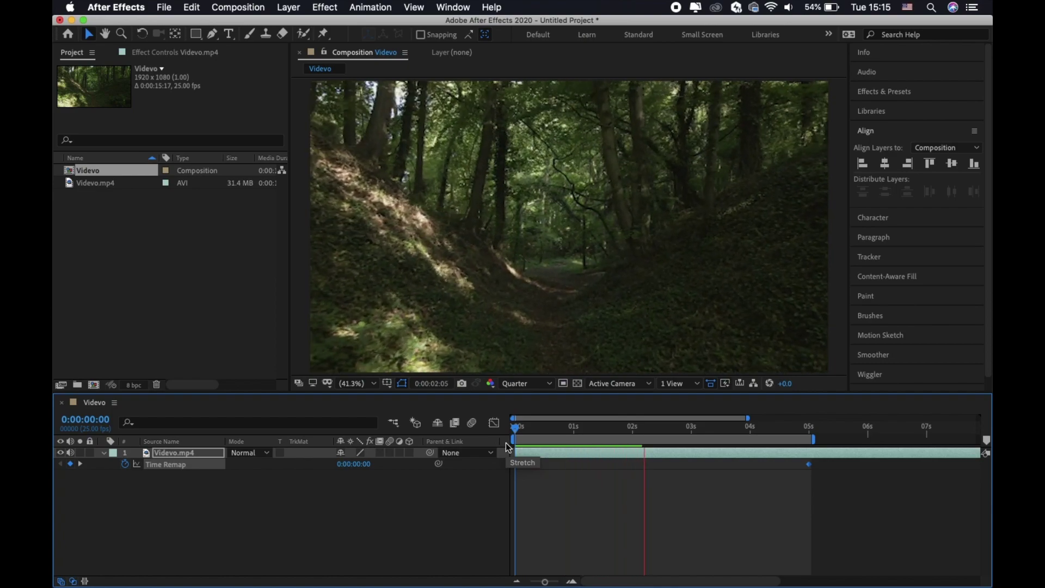
pyautogui.press('space')
pyautogui.press('Home')
pyautogui.press('space')
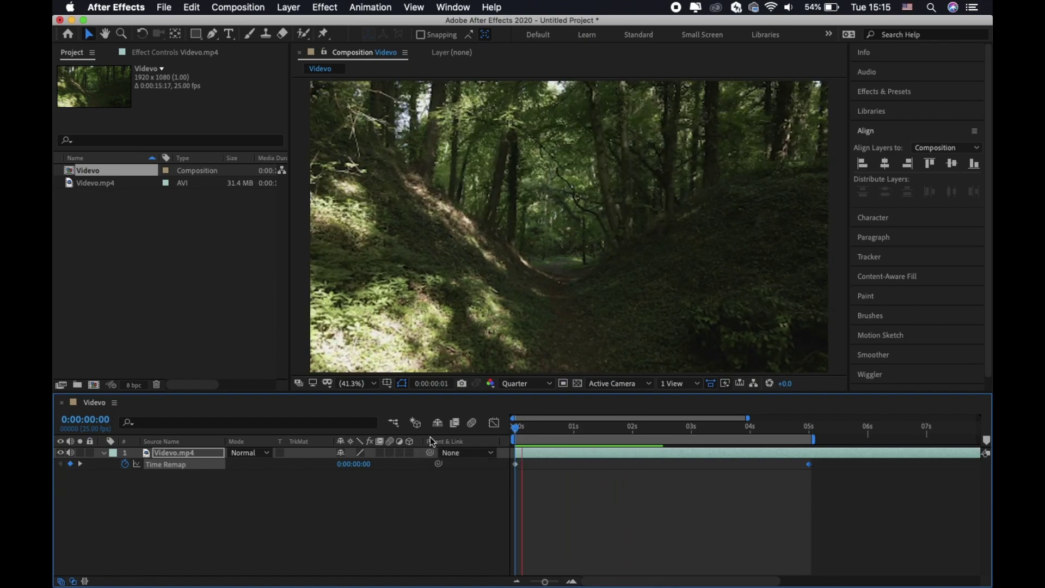
pyautogui.press('space')
# Trim the Videvo.mp4 layer so it ends at 5 seconds
pyautogui.click(807, 428)
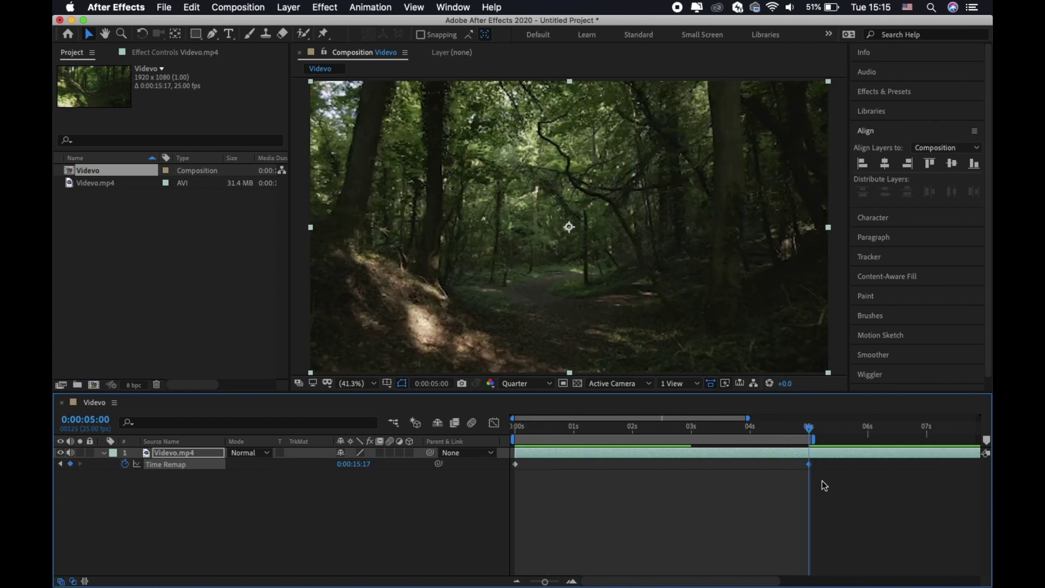
pyautogui.hotkey('alt', ']')
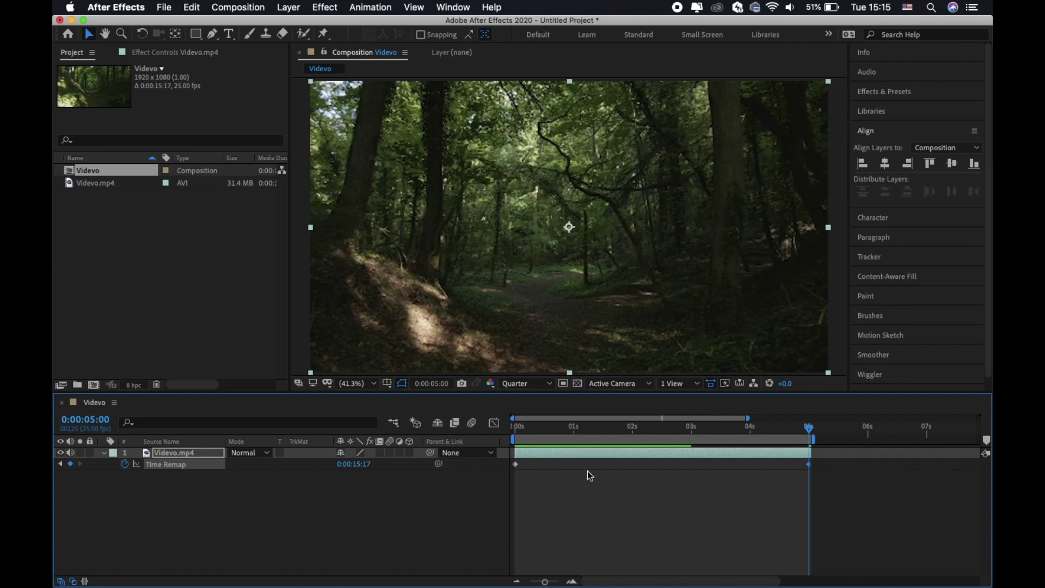
pyautogui.press('super+shift+c')
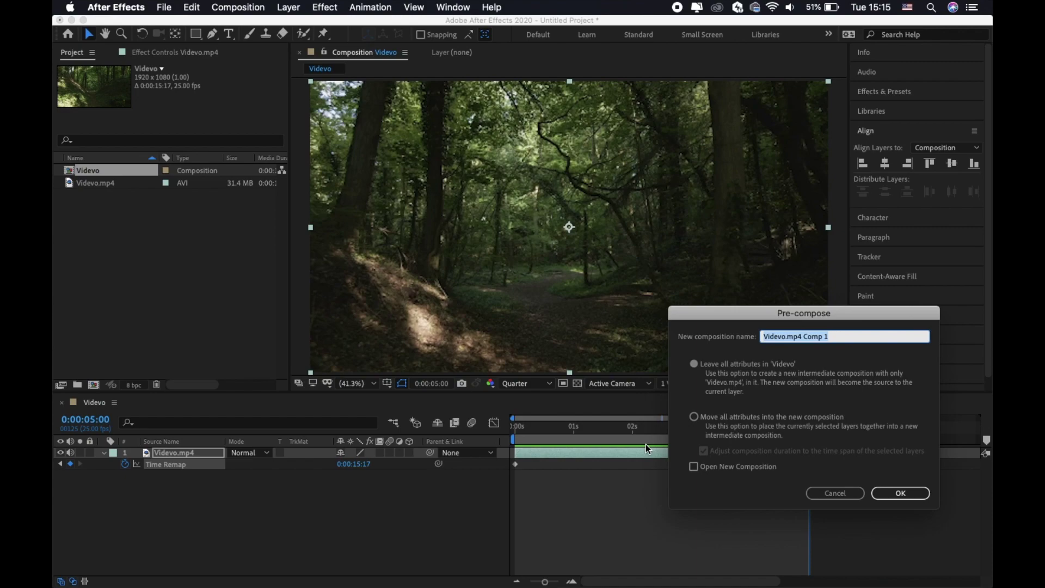
# Pre-compose the clip as Videvo.mp4 Comp 1, moving all attributes into the new composition
pyautogui.click(694, 417)
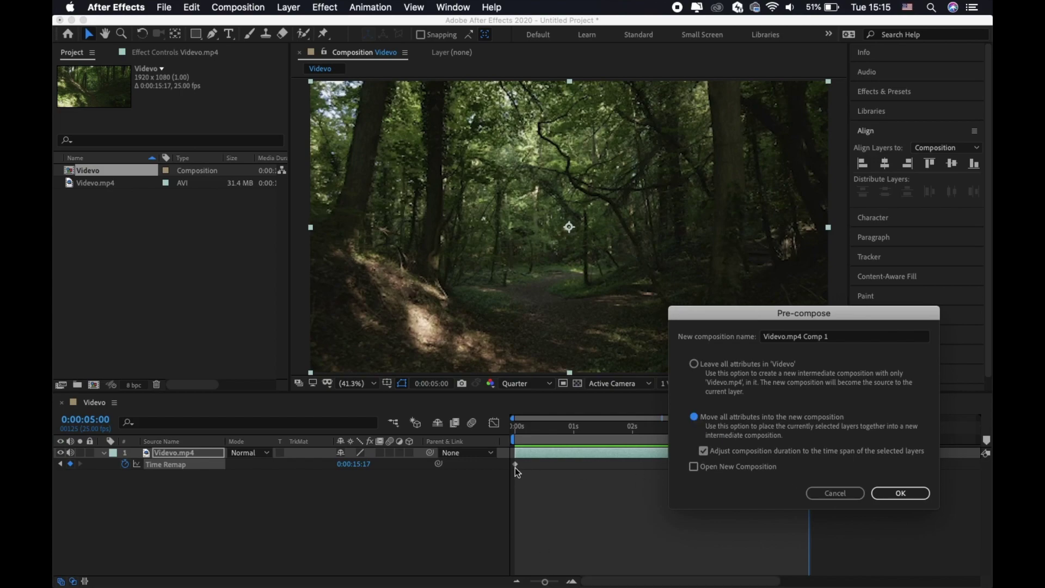
pyautogui.click(888, 491)
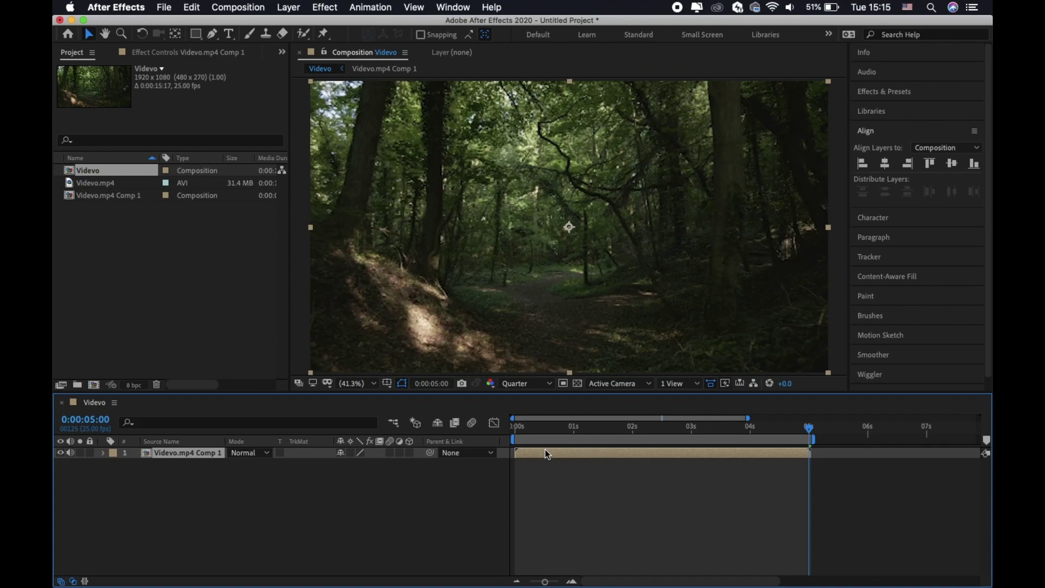
# Preview the precomposed clip and return to the first frame
pyautogui.press('space')
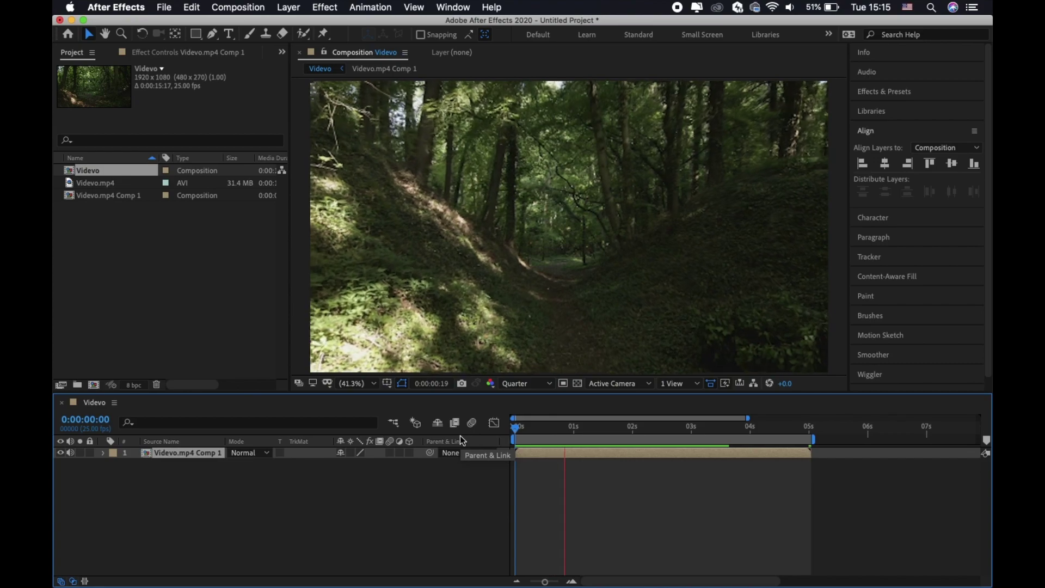
pyautogui.press('space')
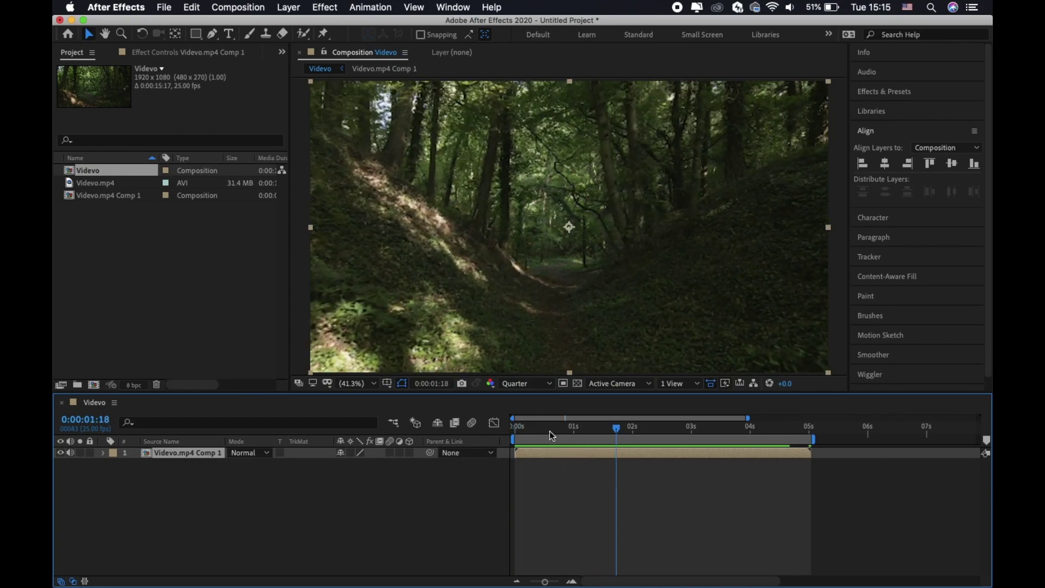
pyautogui.press('Home')
# Search '3d ca' in Effects & Presets and apply 3D Camera Tracker to the precomp layer
pyautogui.click(894, 91)
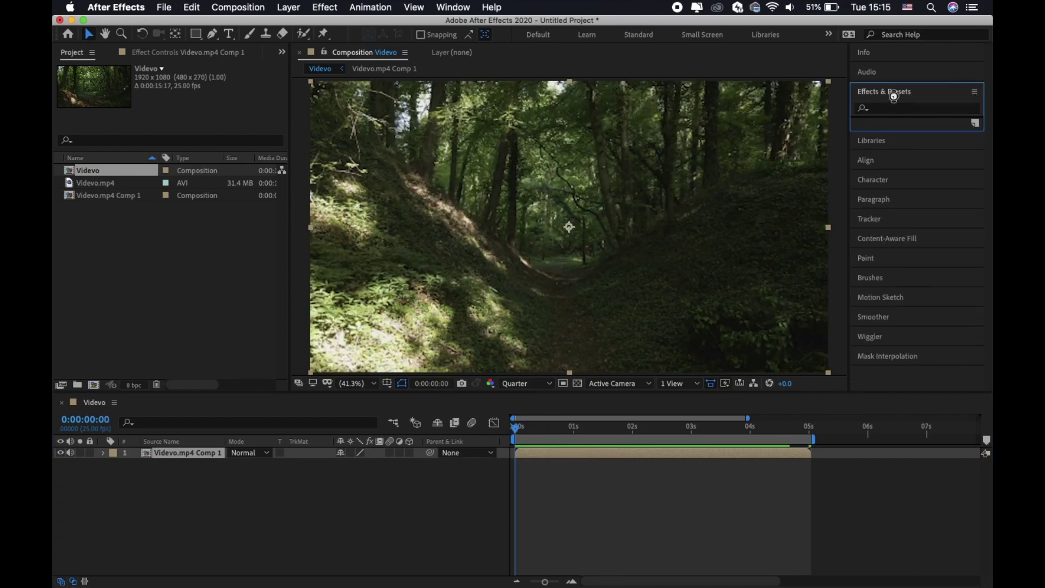
pyautogui.click(890, 107)
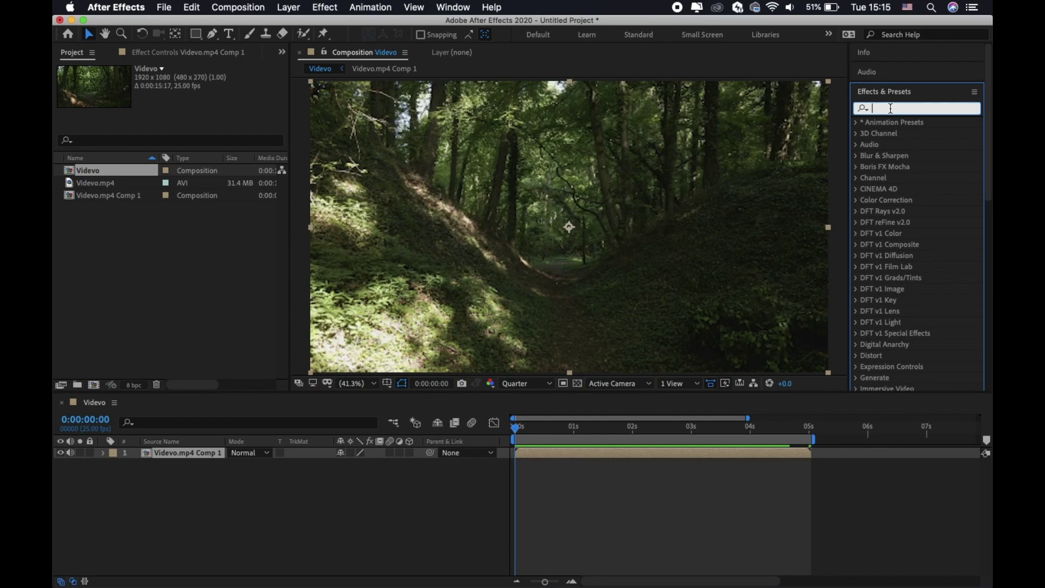
pyautogui.write('3d')
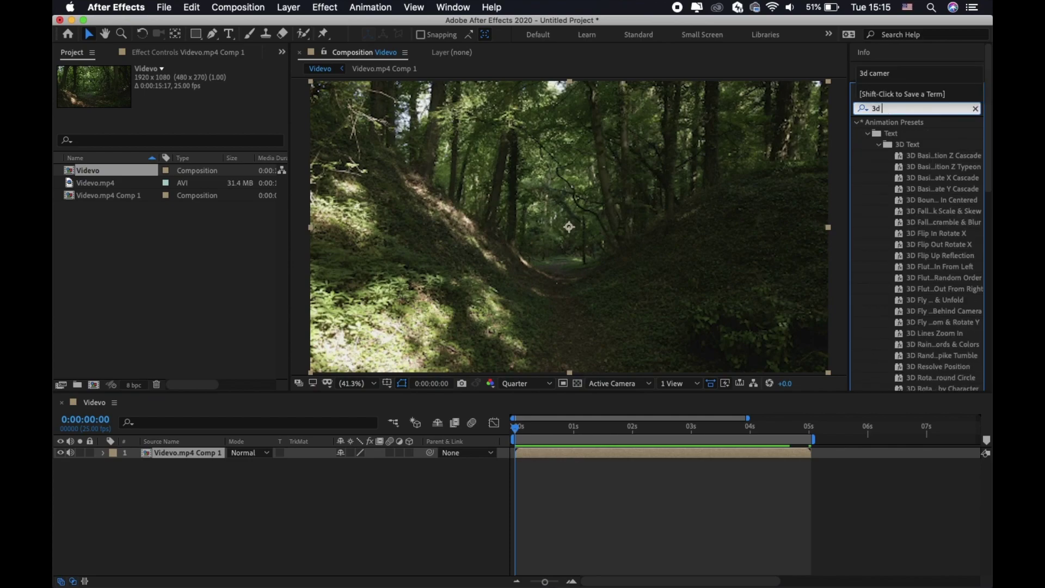
pyautogui.write(' came')
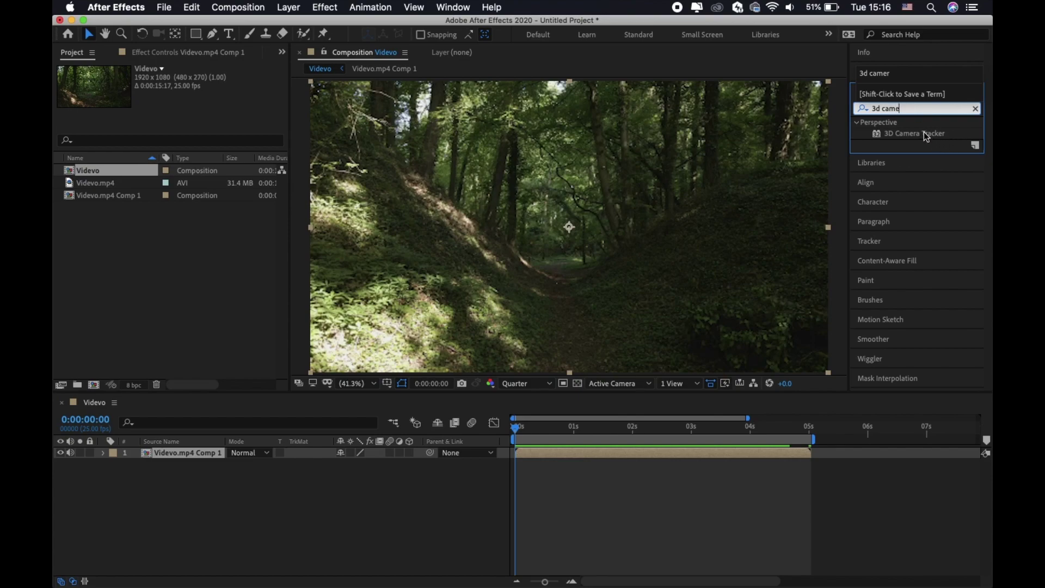
pyautogui.moveTo(924, 133)
pyautogui.mouseDown()
pyautogui.moveTo(561, 455)
pyautogui.moveTo(570, 454)
pyautogui.mouseUp()
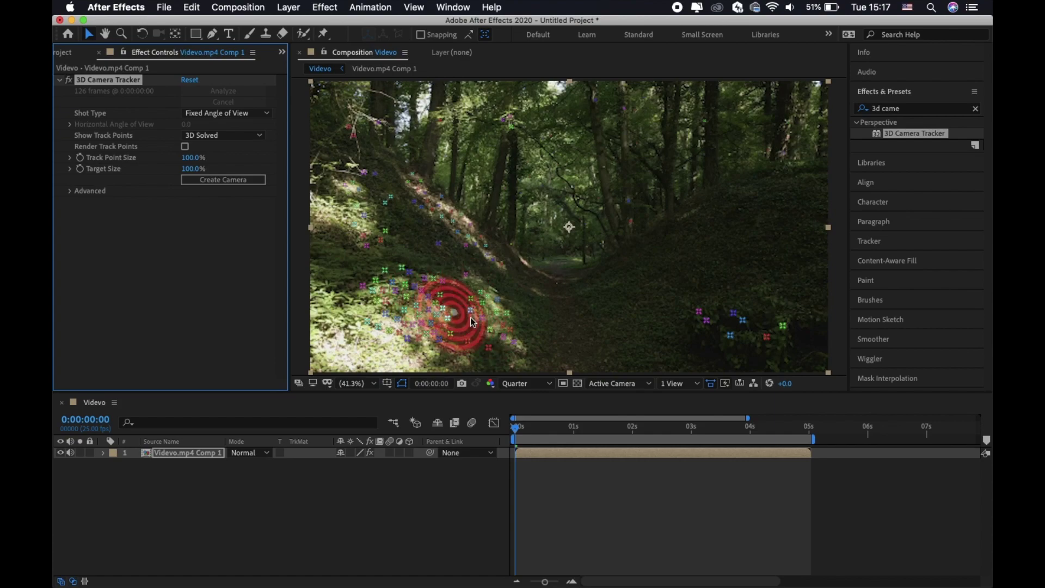
pyautogui.click(524, 435)
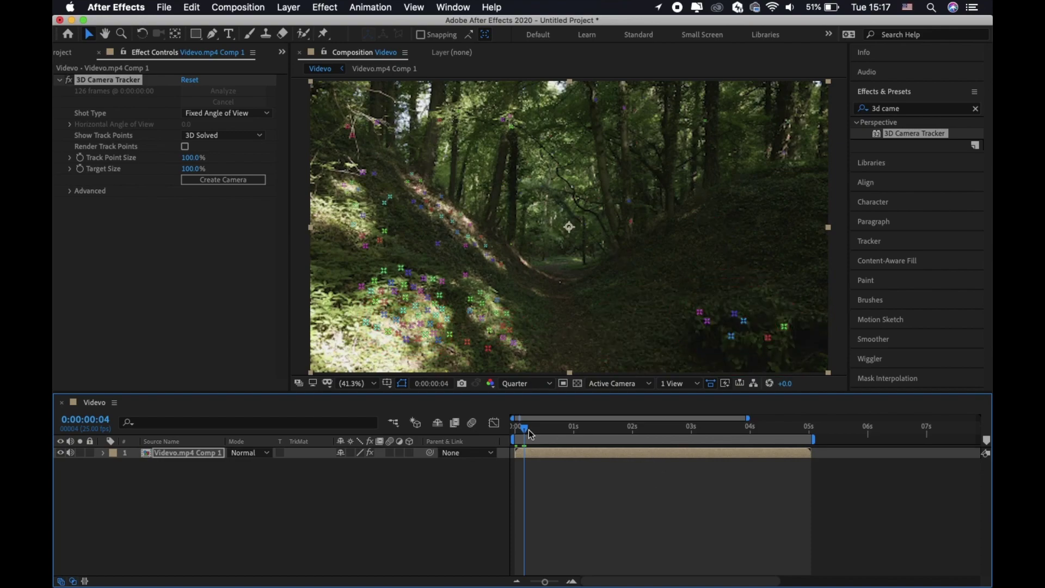
pyautogui.moveTo(525, 428); pyautogui.dragTo(643, 429)
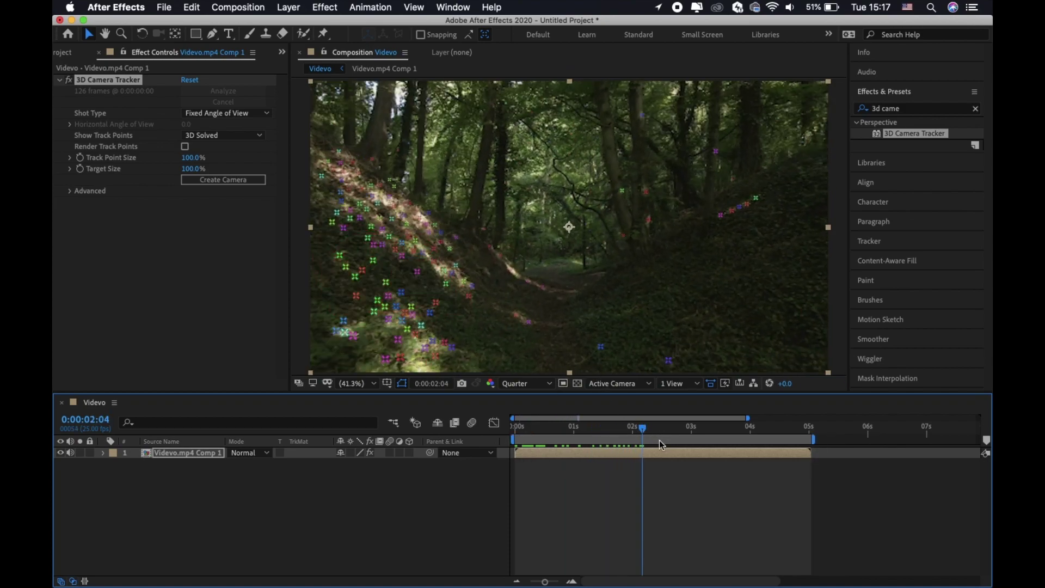
pyautogui.moveTo(642, 436); pyautogui.dragTo(675, 429)
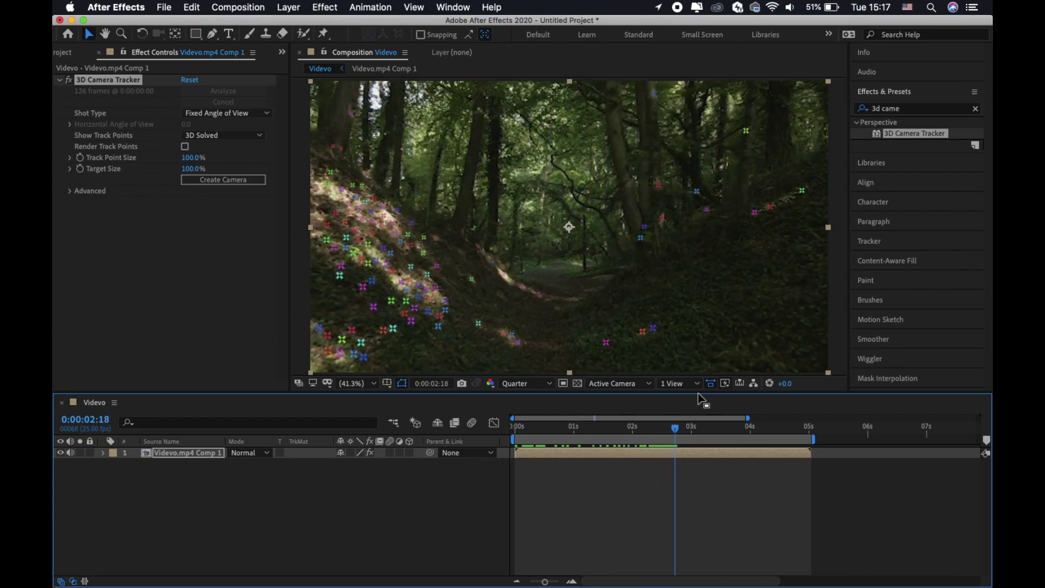
pyautogui.moveTo(675, 429); pyautogui.dragTo(734, 428)
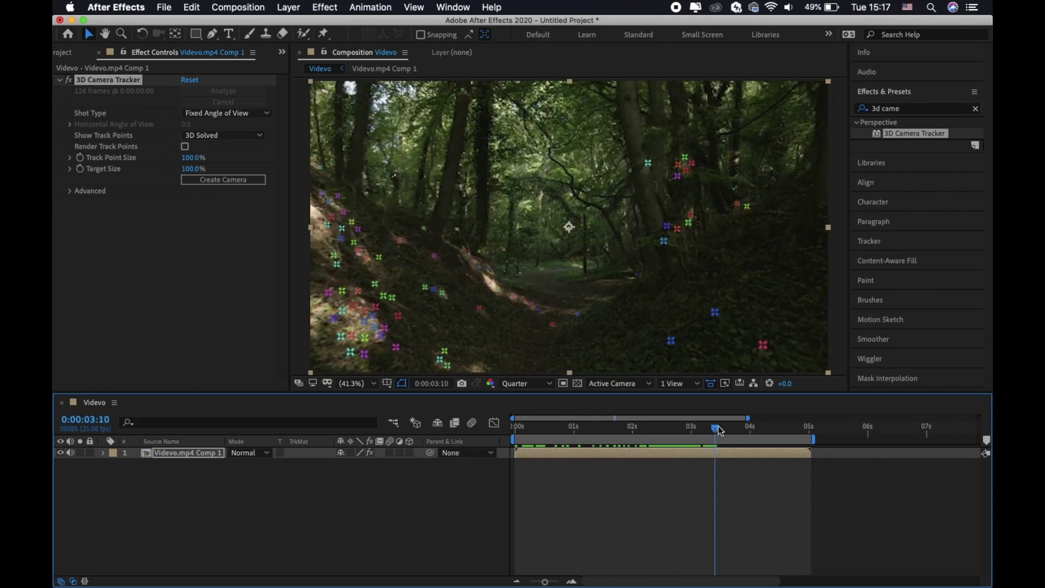
pyautogui.moveTo(742, 426); pyautogui.dragTo(836, 440)
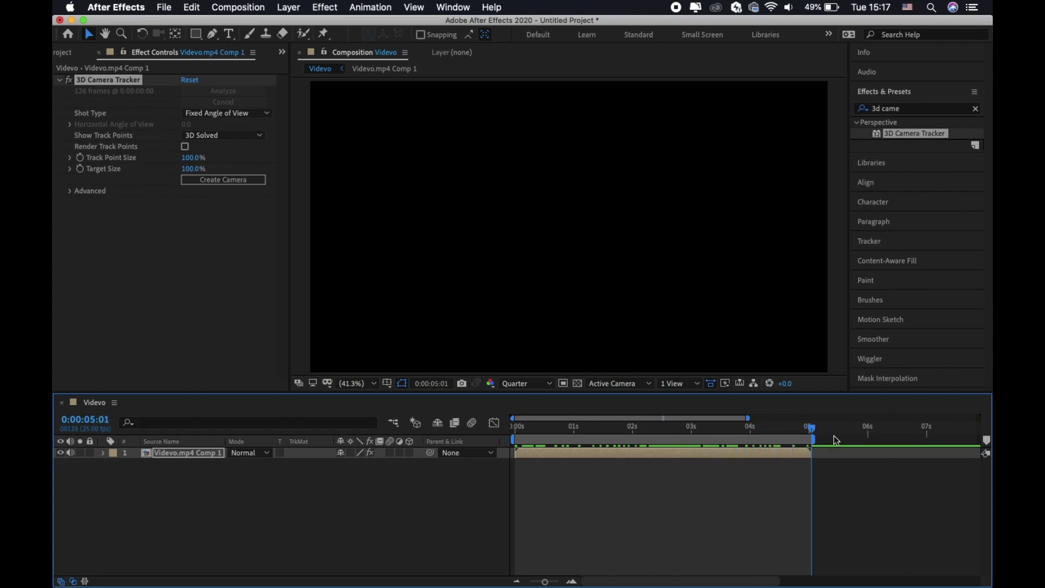
pyautogui.moveTo(810, 431); pyautogui.dragTo(809, 429)
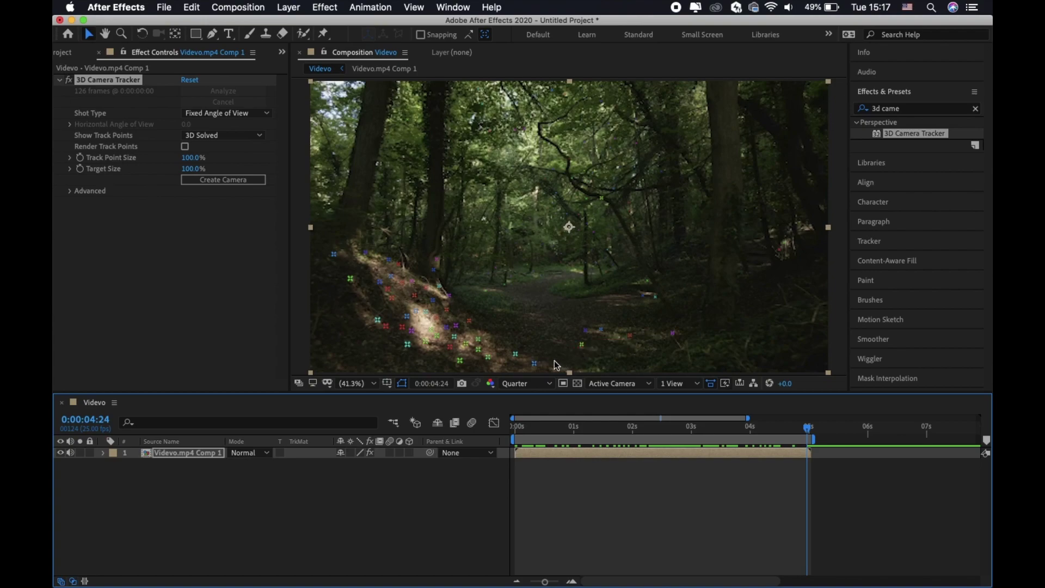
pyautogui.moveTo(694, 425)
pyautogui.mouseDown()
pyautogui.moveTo(527, 427)
pyautogui.moveTo(691, 400)
pyautogui.moveTo(682, 394)
pyautogui.mouseUp()
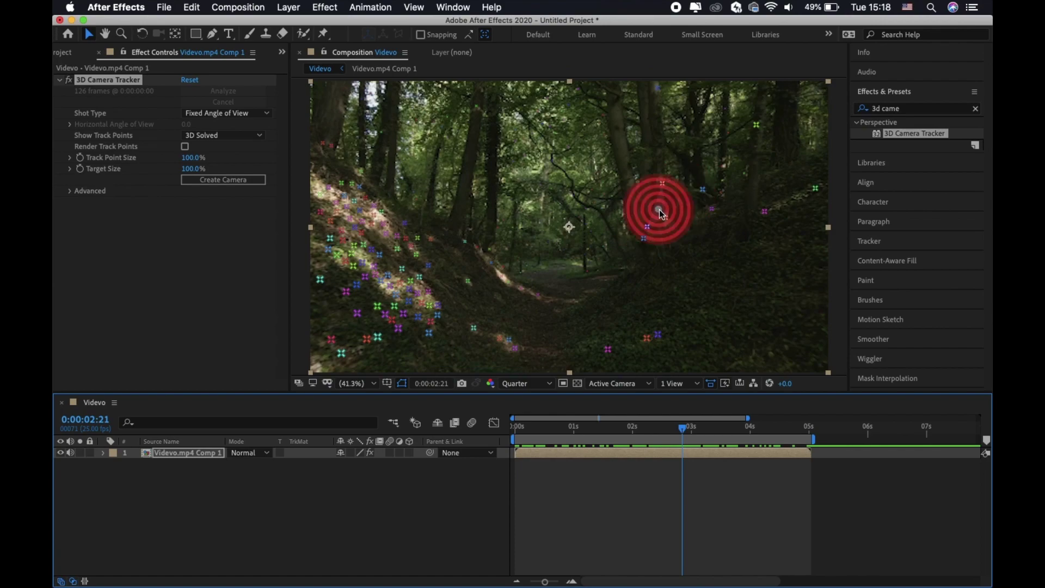
# Select three sunlit-slope track points, view them at 100% and Full resolution, and open their options
pyautogui.click(428, 315)
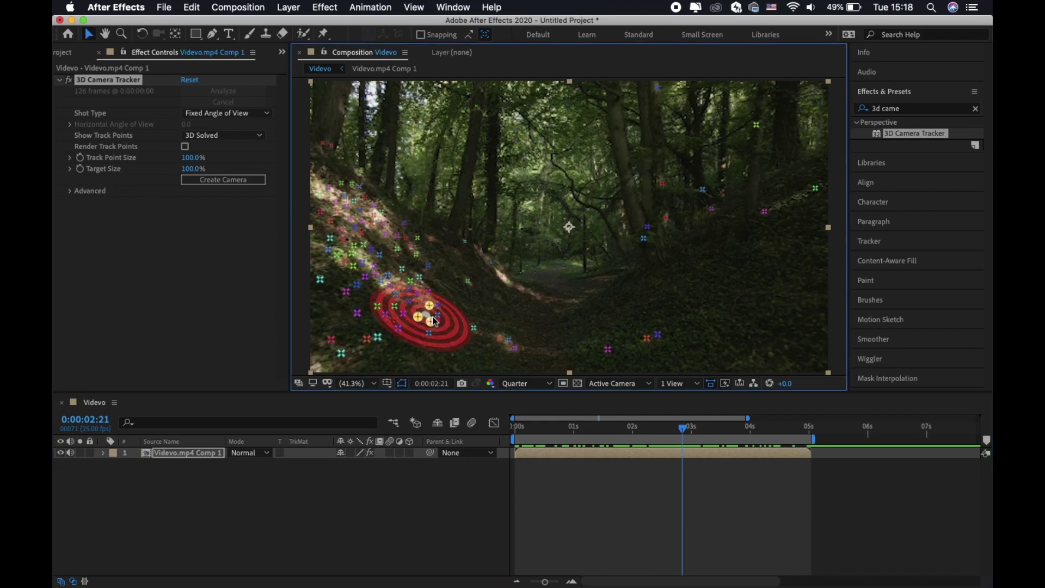
pyautogui.press('/')
pyautogui.press('h')
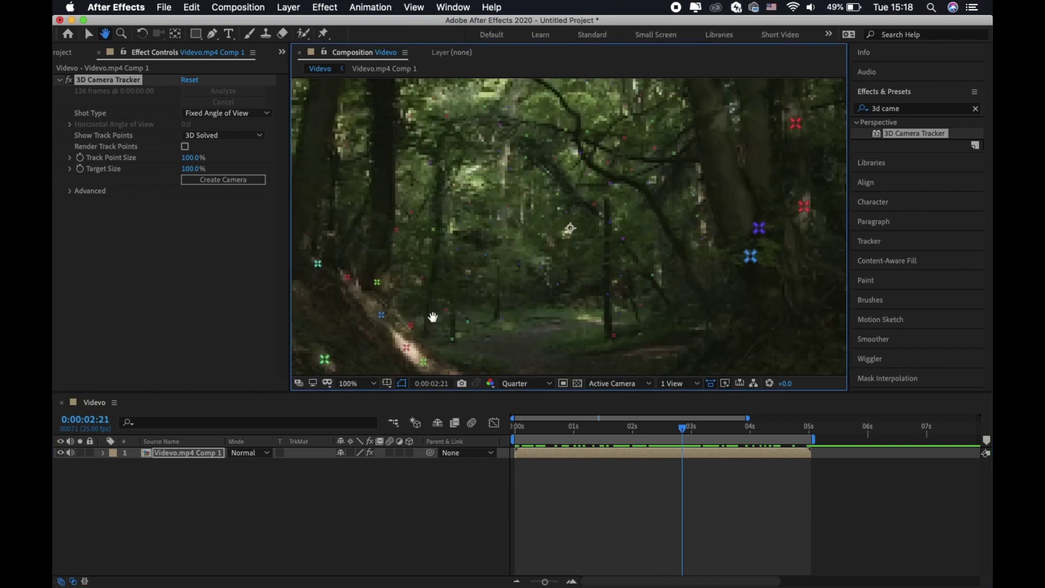
pyautogui.moveTo(482, 319); pyautogui.dragTo(561, 234)
pyautogui.press('v')
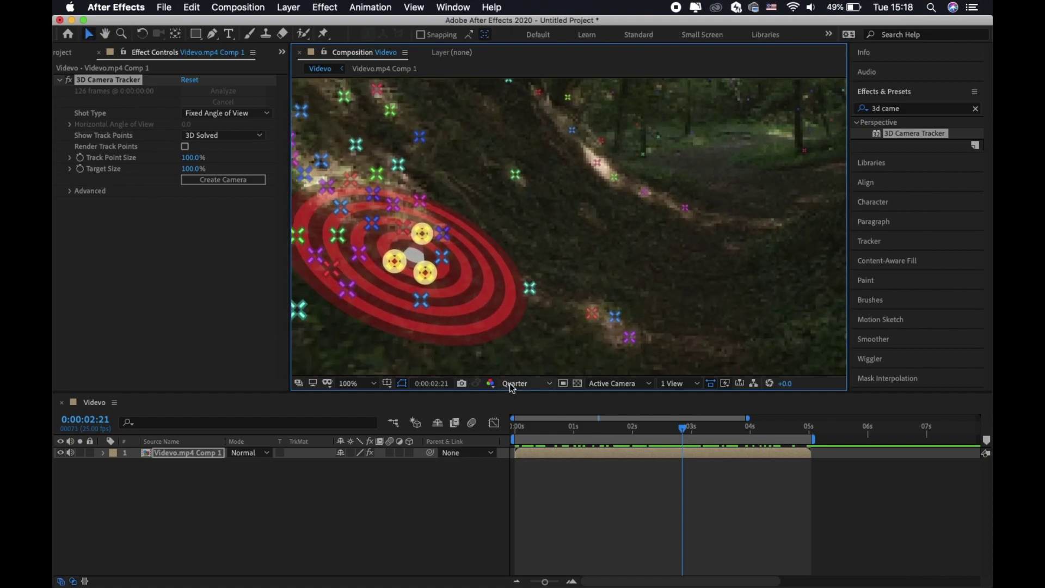
pyautogui.click(513, 383)
pyautogui.click(522, 422)
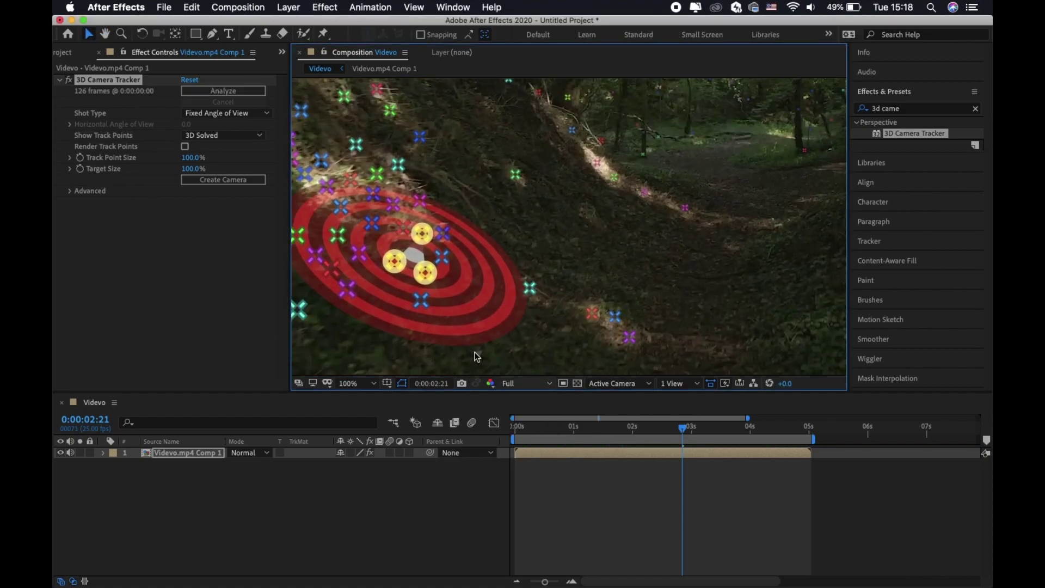
pyautogui.rightClick(421, 259)
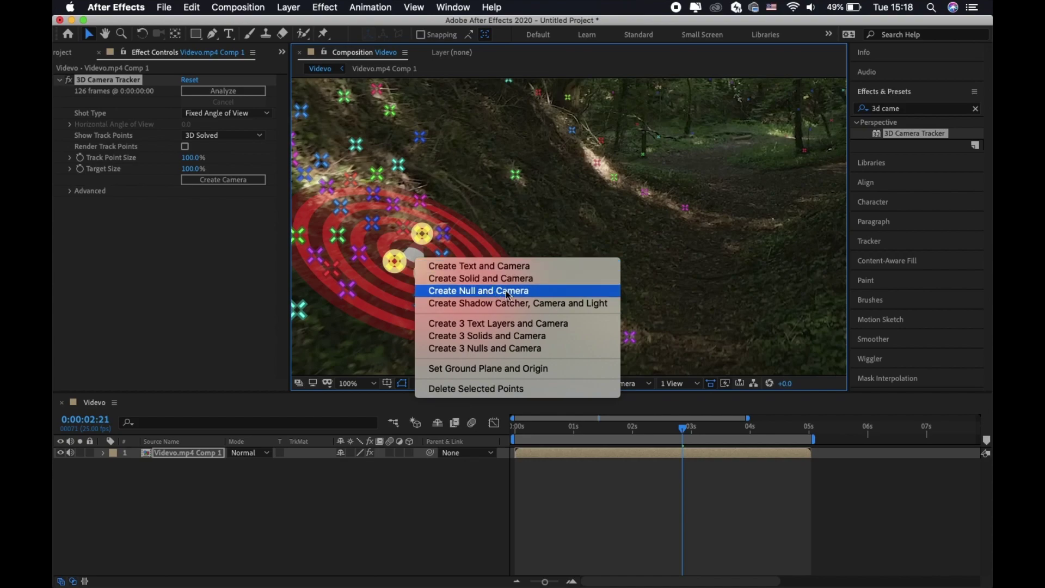
# Create a text layer and 3D Tracker Camera on the selected track points
pyautogui.click(476, 267)
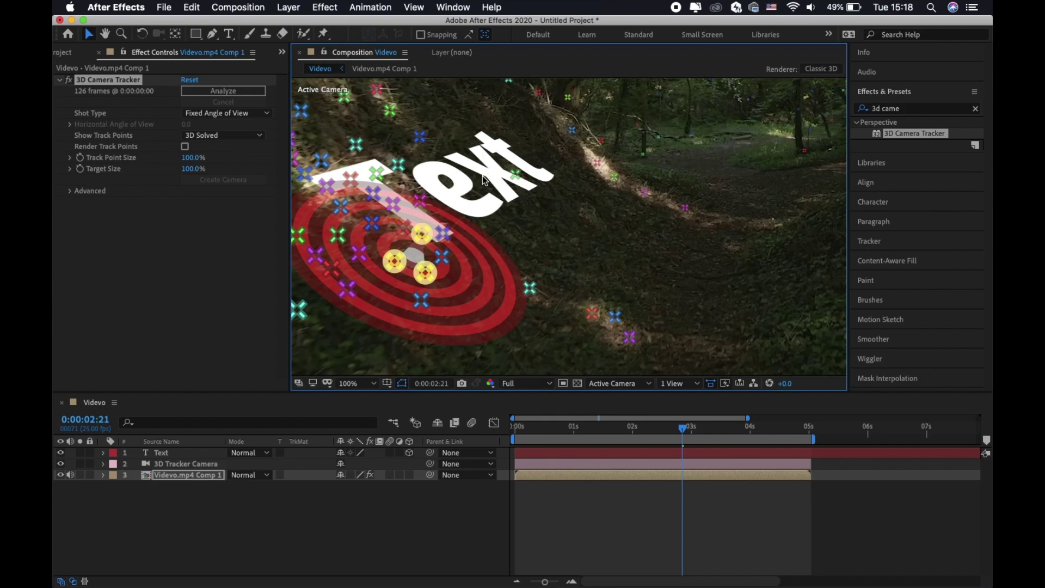
pyautogui.doubleClick(469, 188)
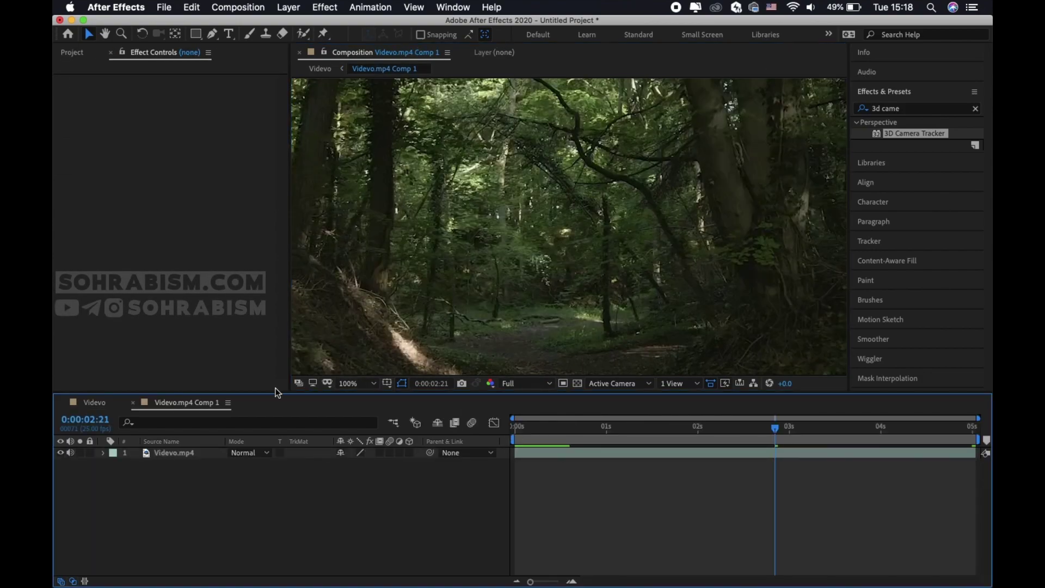
pyautogui.click(91, 402)
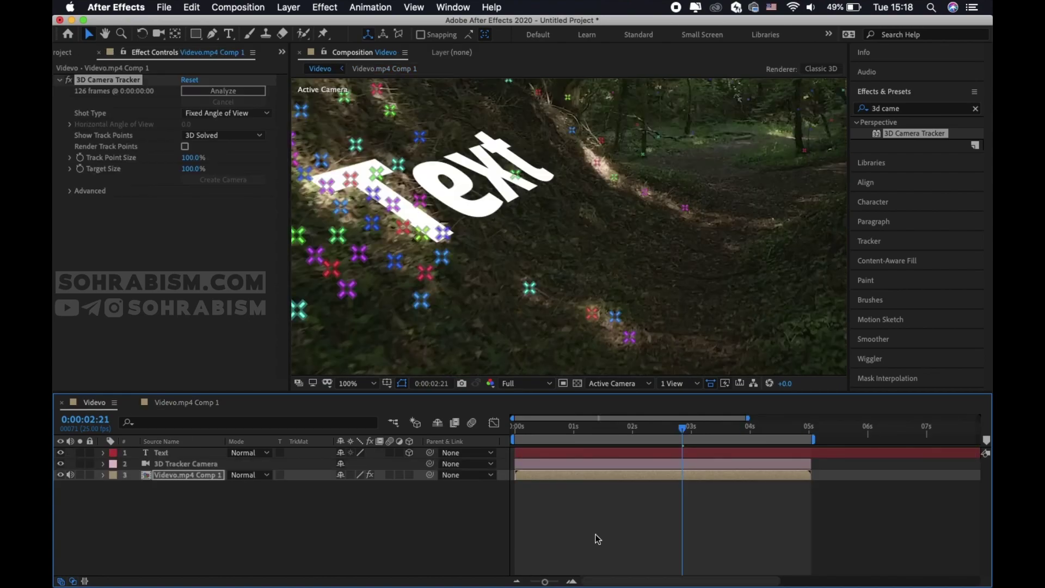
# Change the placeholder text to 'Tracking' and return to the first frame
pyautogui.hotkey('ctrl', 't')
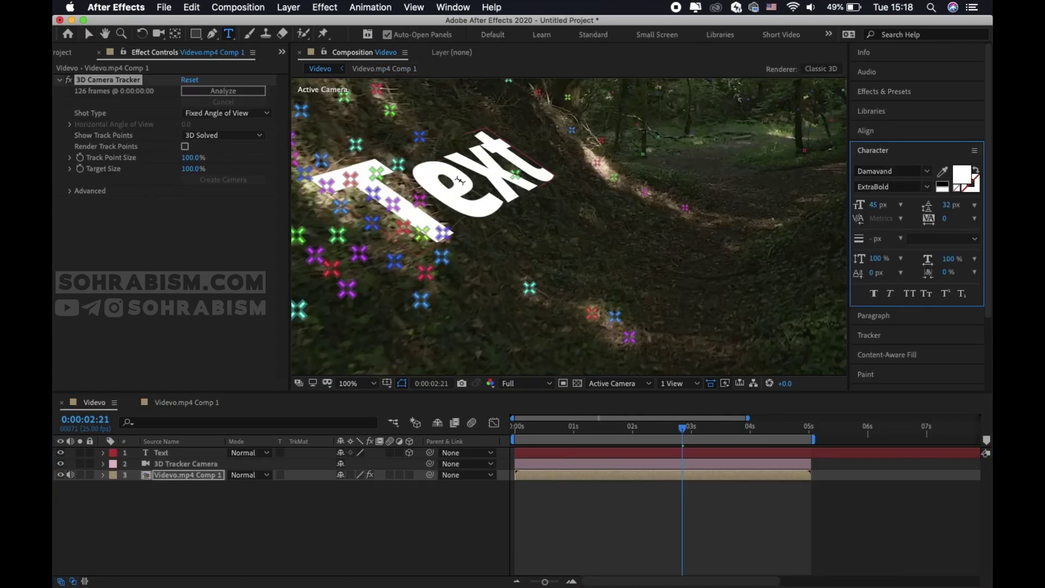
pyautogui.click(459, 180)
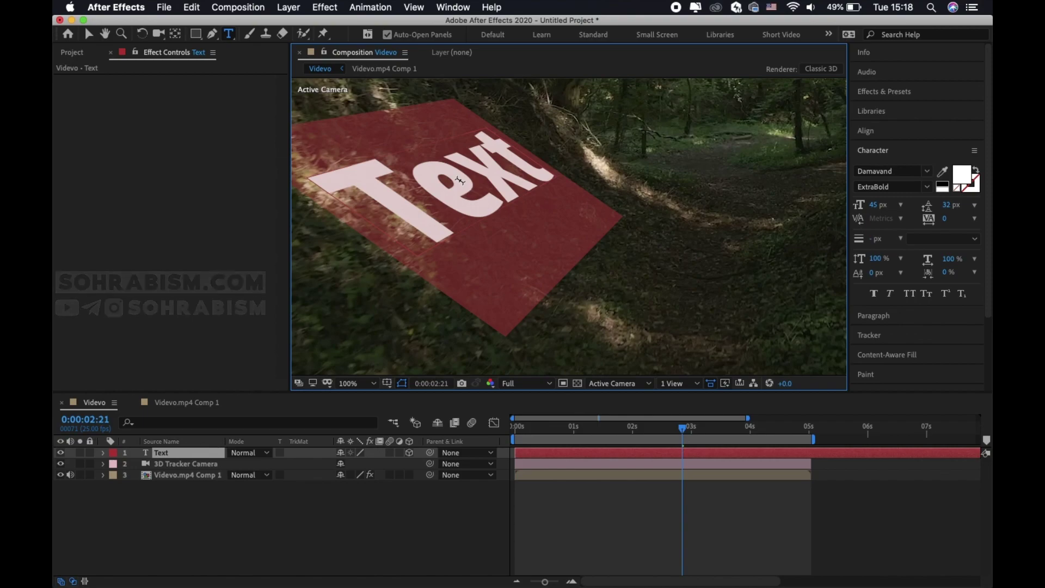
pyautogui.write('TR')
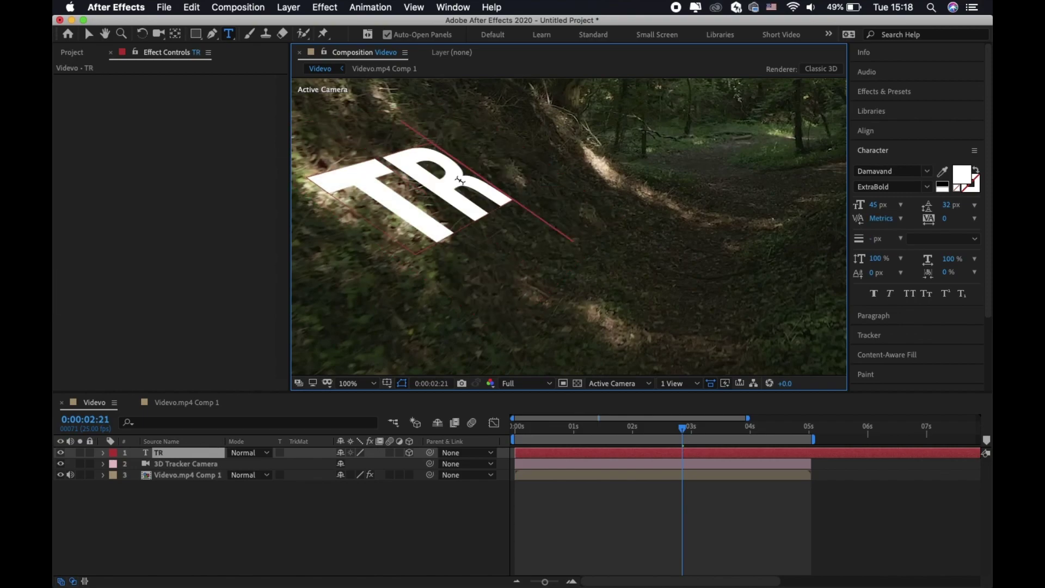
pyautogui.press('BackSpace')
pyautogui.write('r')
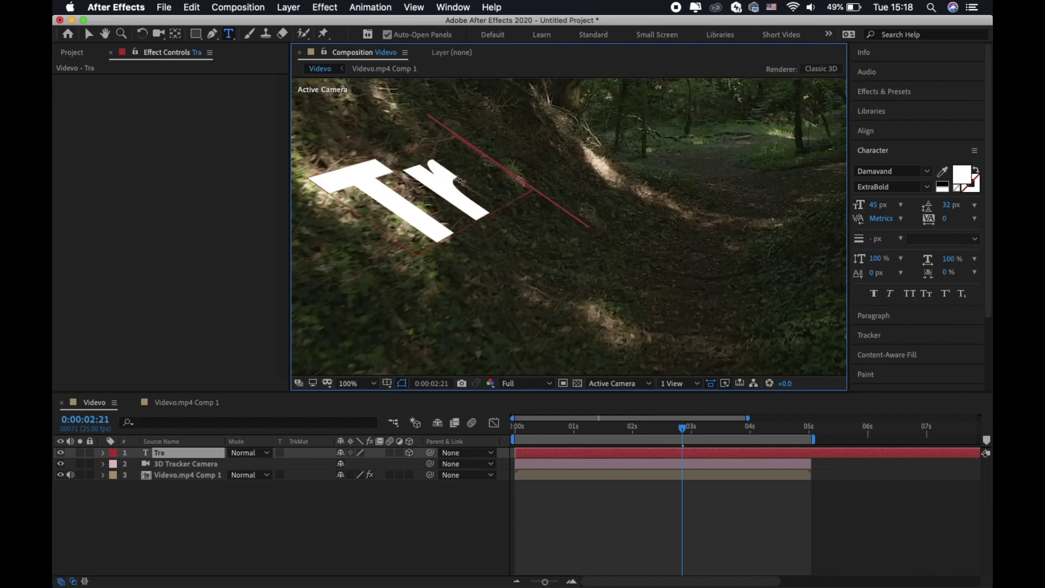
pyautogui.write('ackin')
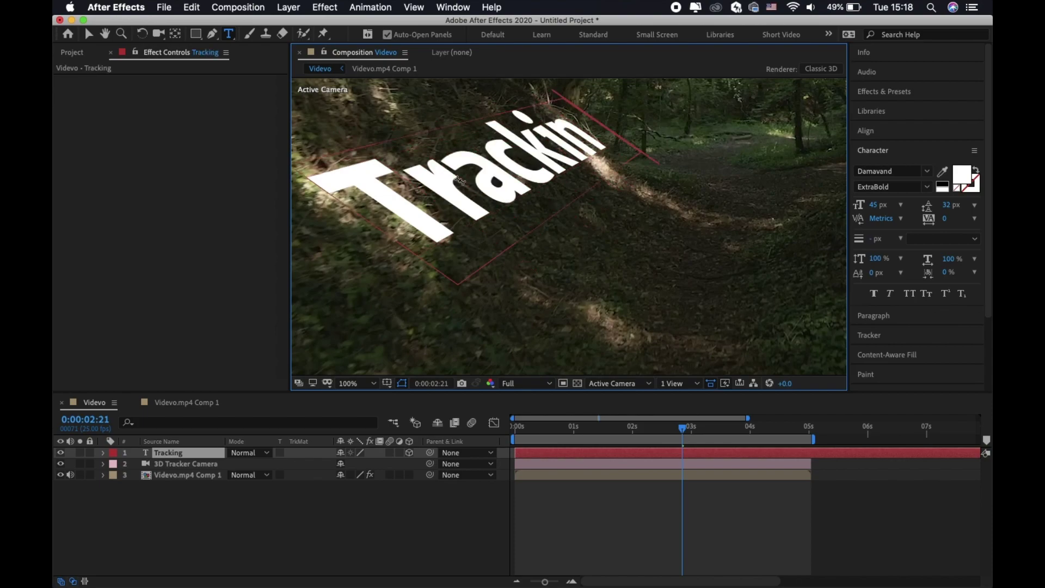
pyautogui.write('g')
pyautogui.press('Escape')
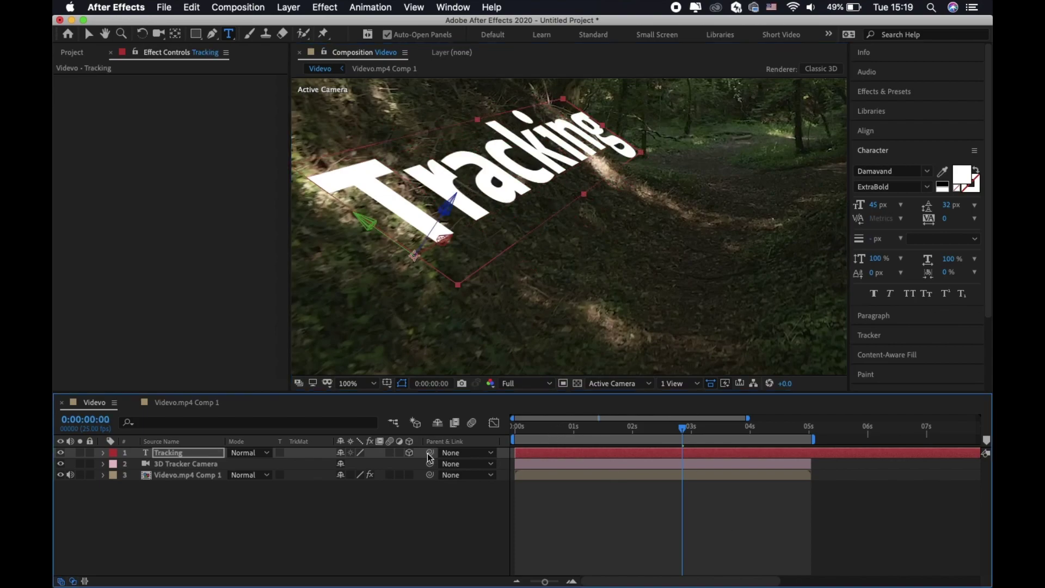
pyautogui.click(515, 427)
pyautogui.hotkey('shift', '/')
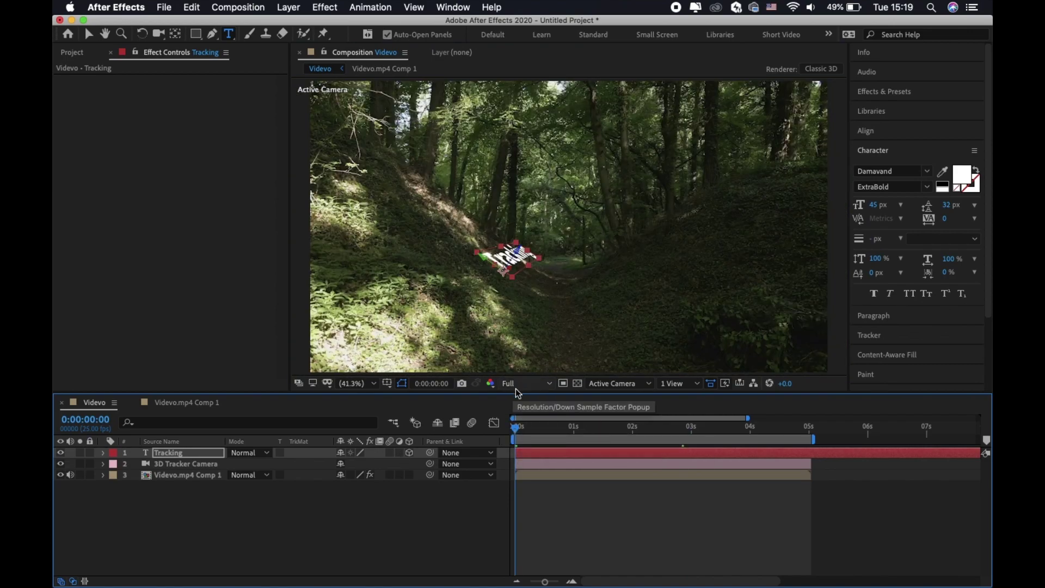
pyautogui.click(516, 384)
pyautogui.click(519, 461)
pyautogui.moveTo(518, 432)
pyautogui.mouseDown()
pyautogui.moveTo(707, 428)
pyautogui.moveTo(629, 428)
pyautogui.mouseUp()
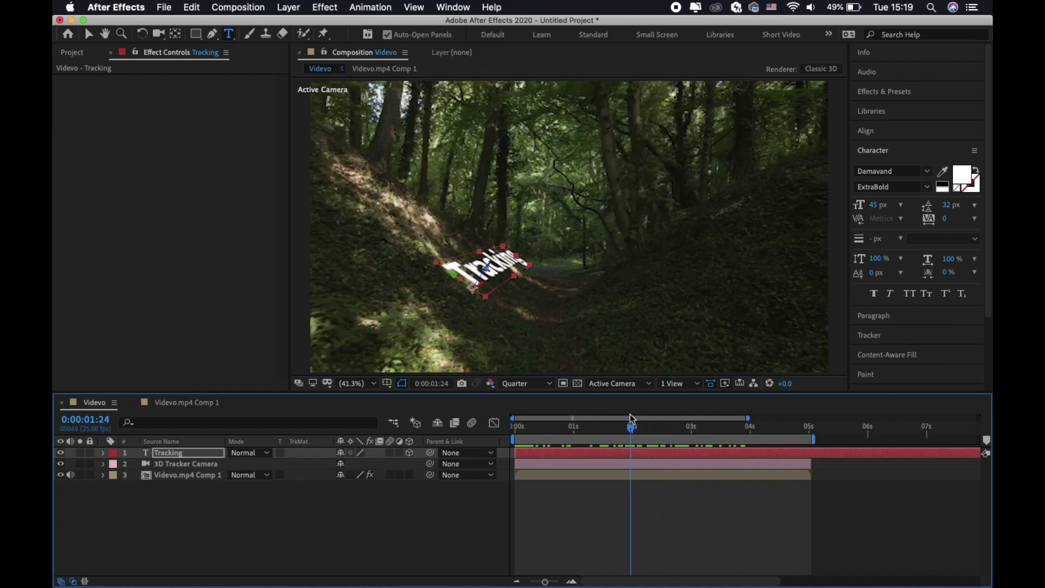
pyautogui.click(605, 384)
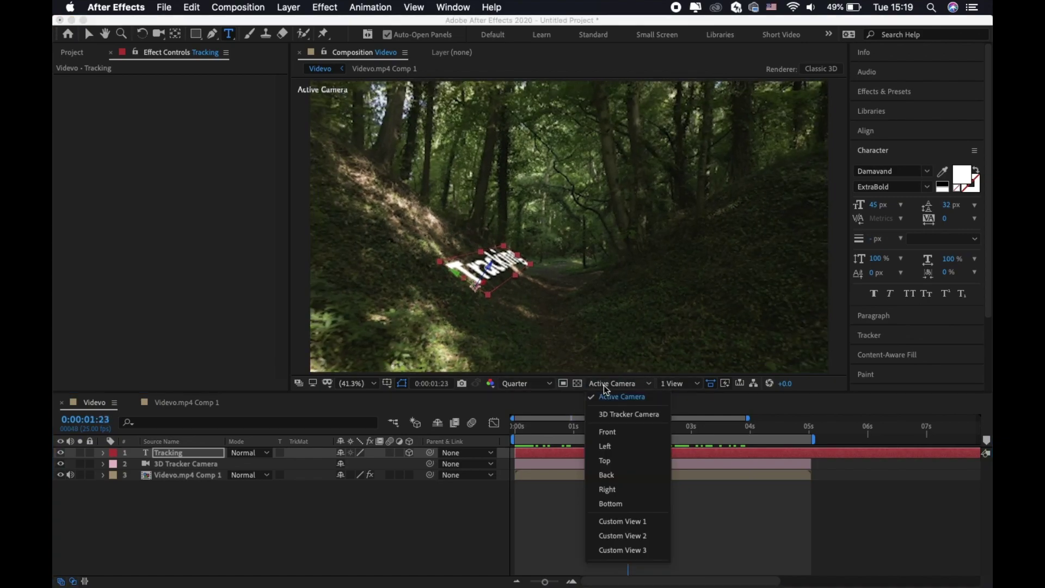
pyautogui.click(616, 462)
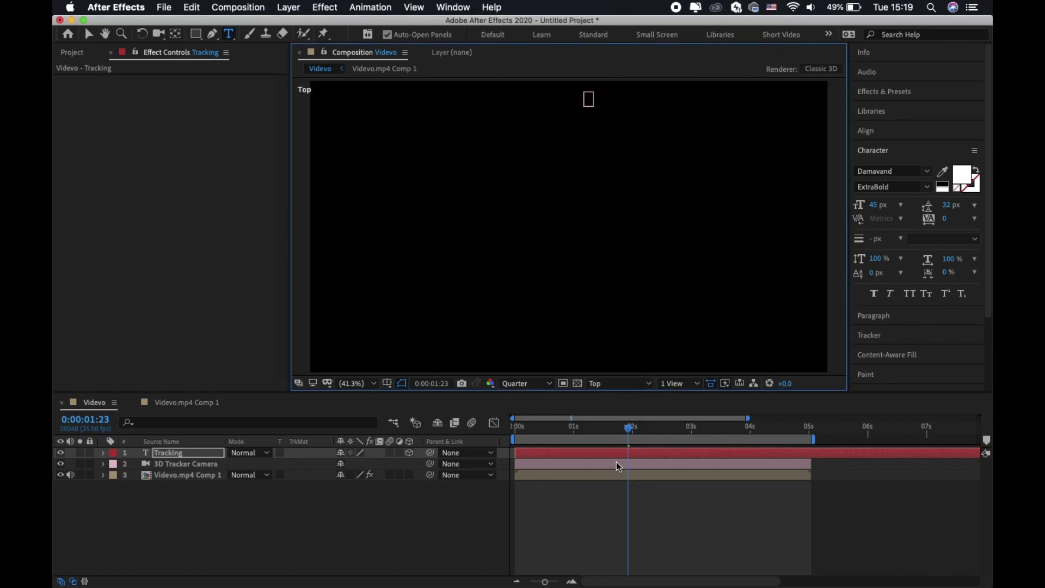
pyautogui.moveTo(628, 428); pyautogui.dragTo(587, 429)
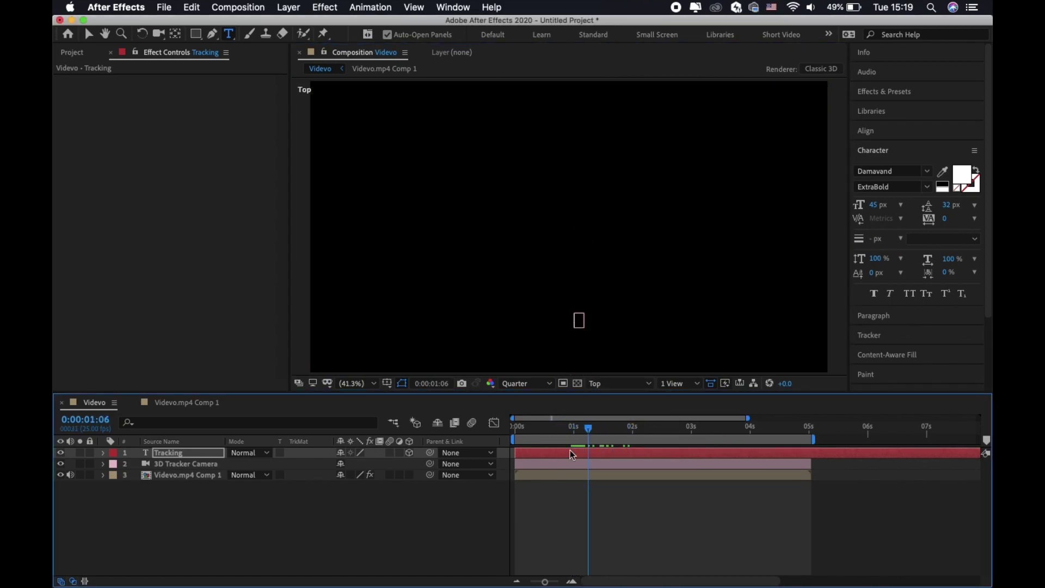
pyautogui.moveTo(577, 433); pyautogui.dragTo(606, 421)
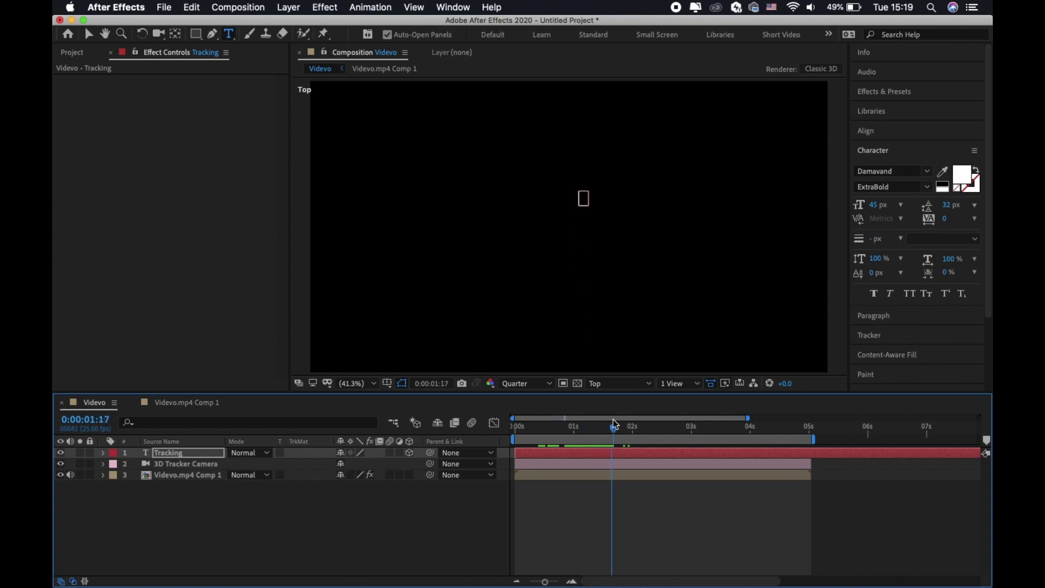
pyautogui.moveTo(608, 423); pyautogui.dragTo(605, 422)
pyautogui.click(613, 384)
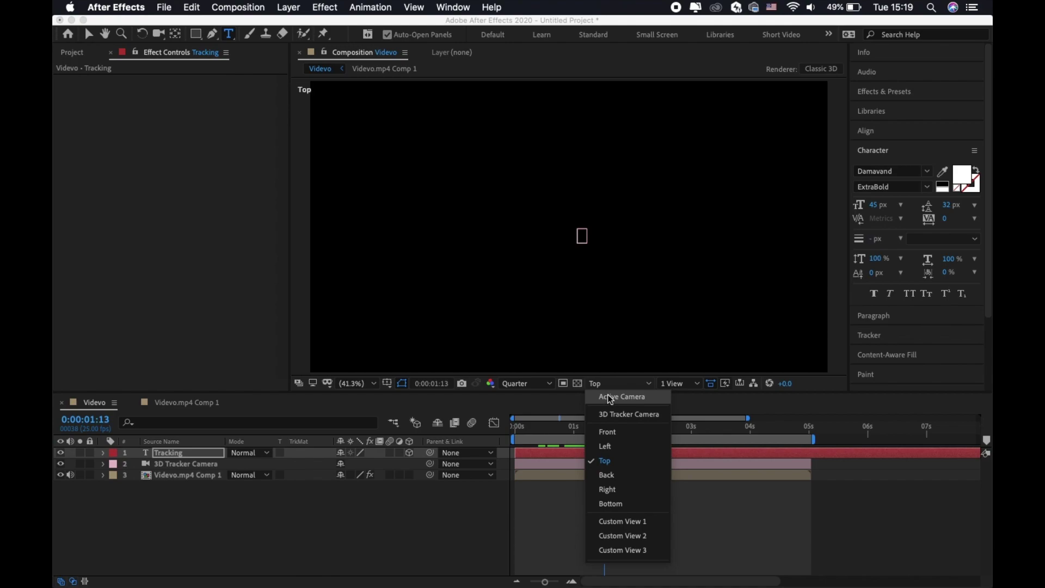
pyautogui.click(610, 397)
pyautogui.click(528, 429)
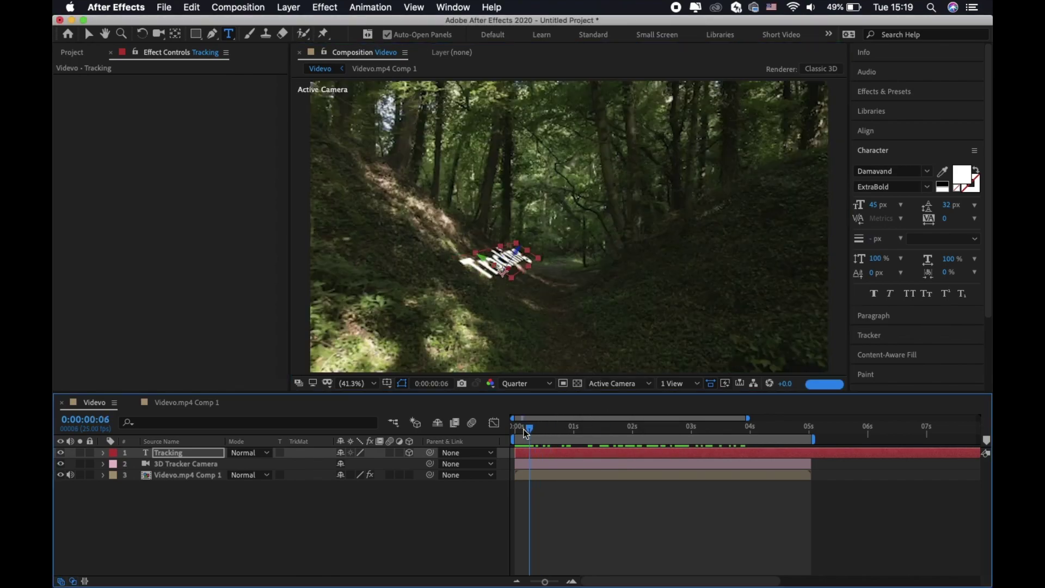
pyautogui.press('space')
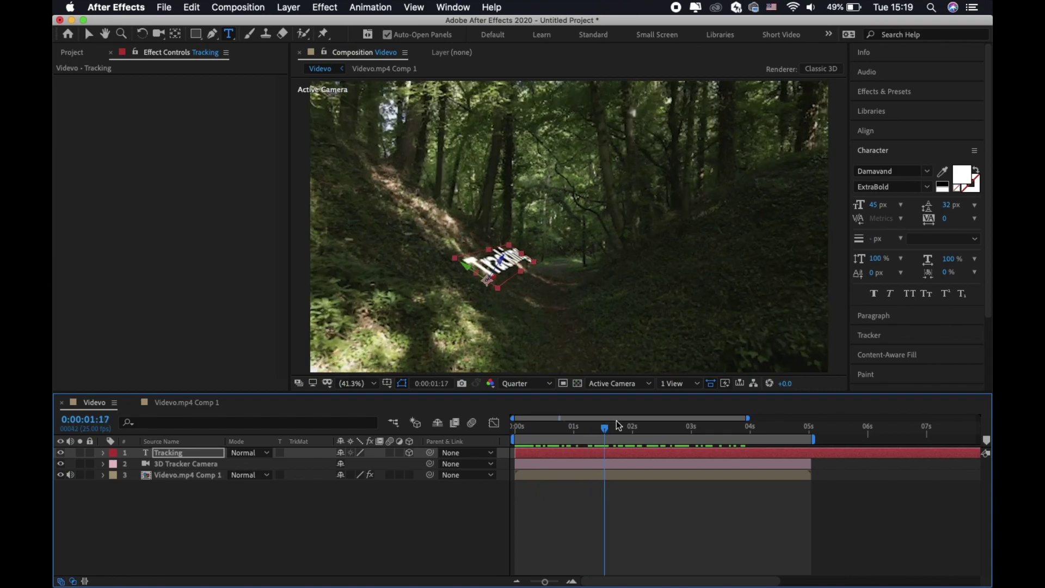
pyautogui.press('space')
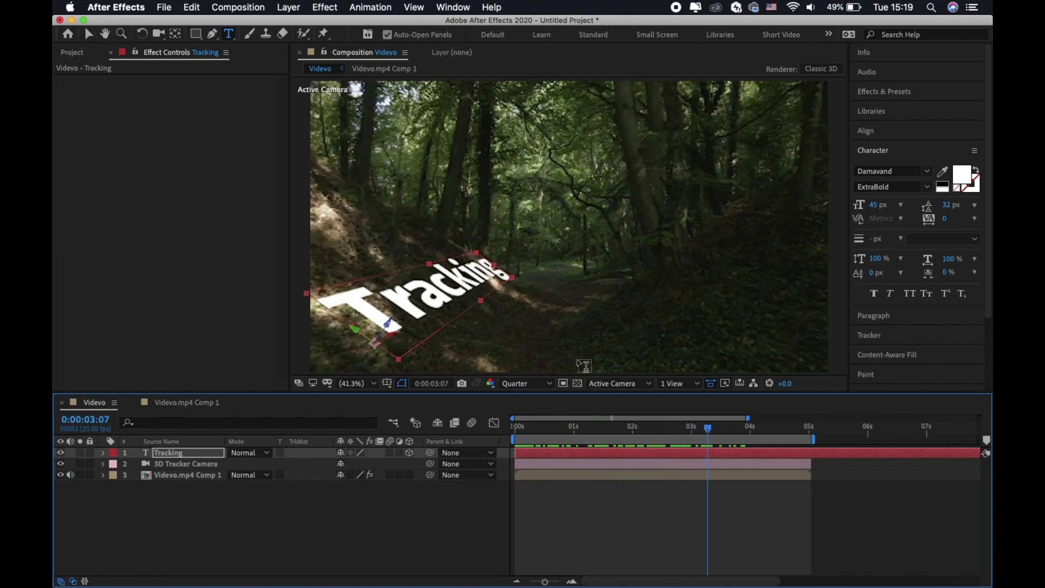
pyautogui.click(620, 384)
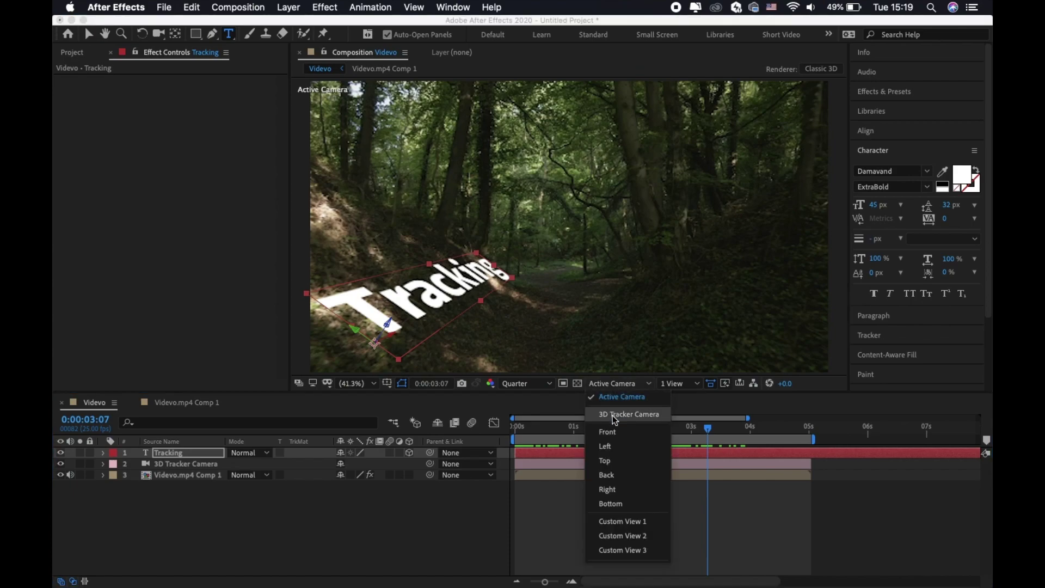
pyautogui.click(613, 416)
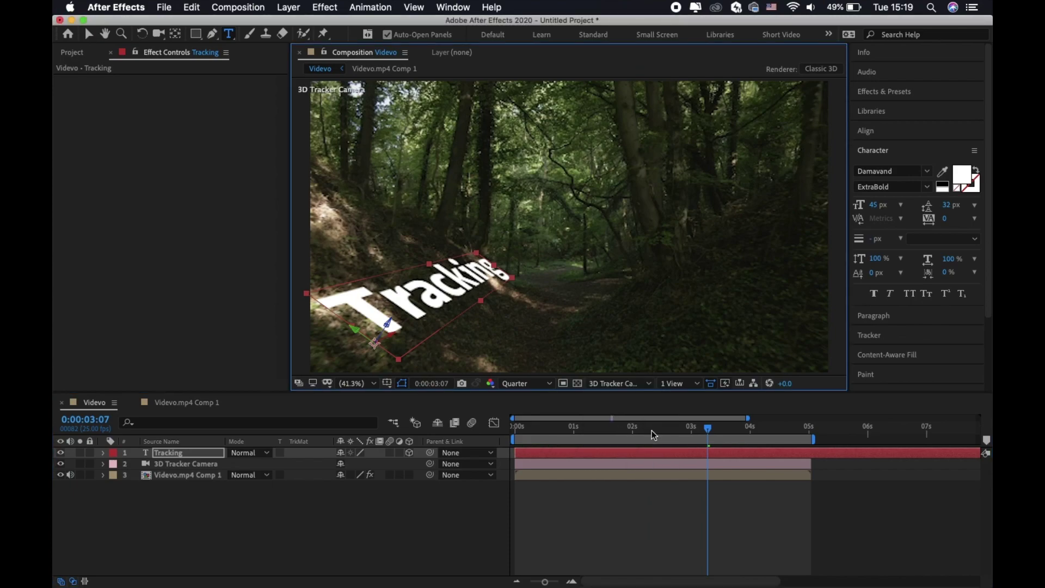
pyautogui.press('Home')
pyautogui.click(620, 383)
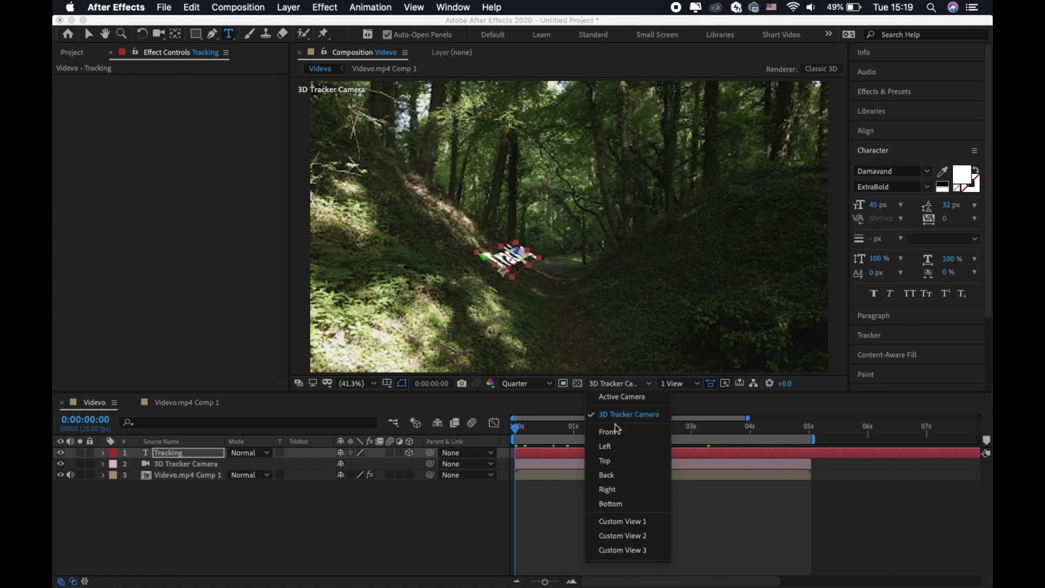
pyautogui.click(609, 447)
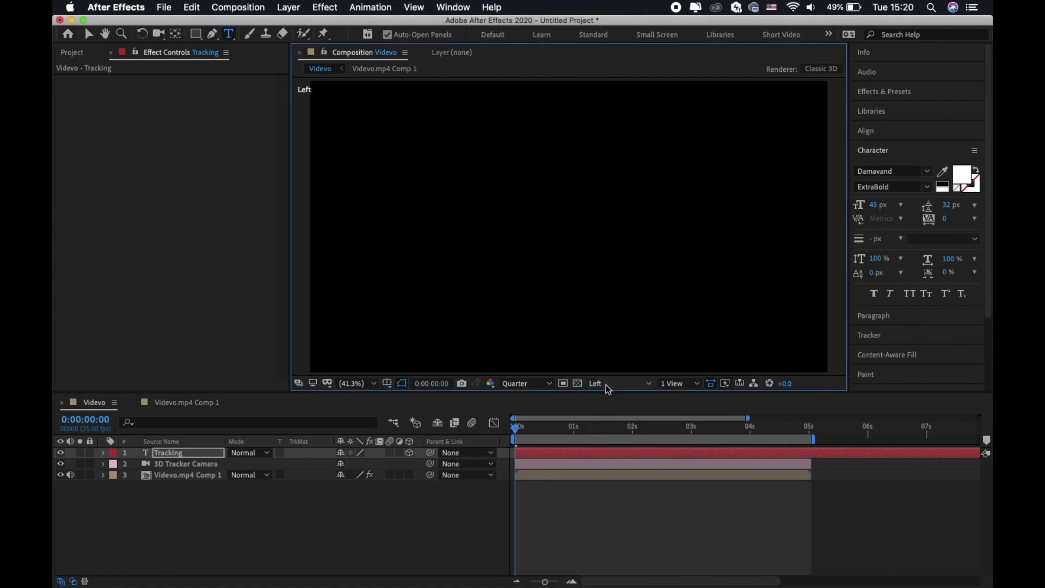
pyautogui.click(608, 385)
pyautogui.click(616, 473)
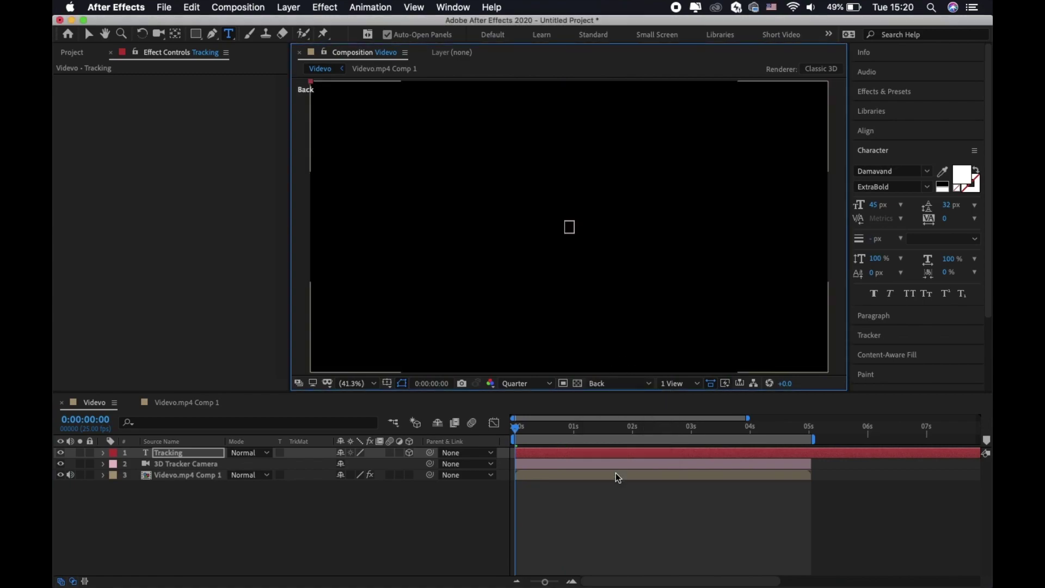
pyautogui.click(605, 383)
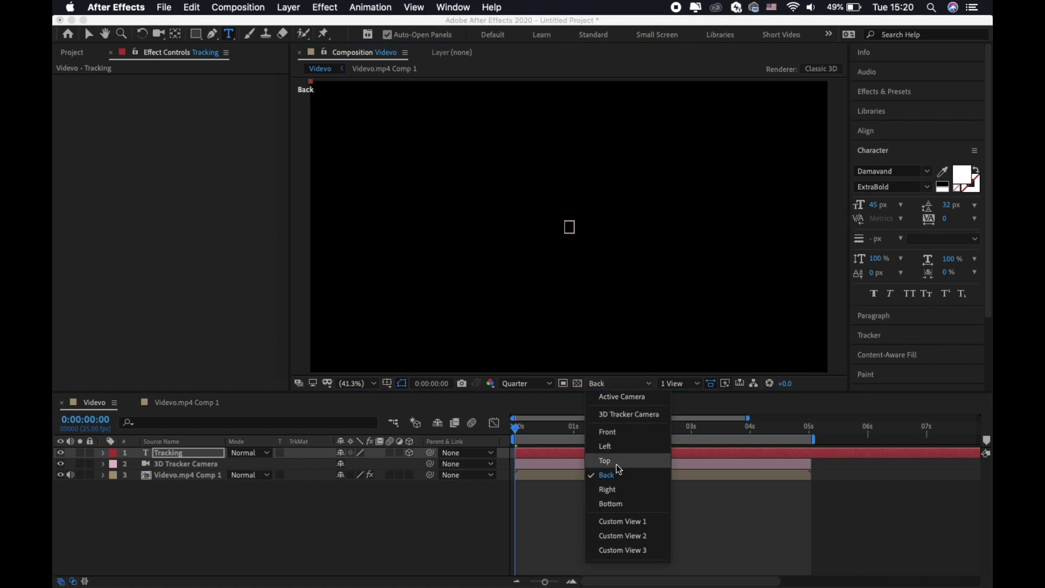
pyautogui.click(626, 504)
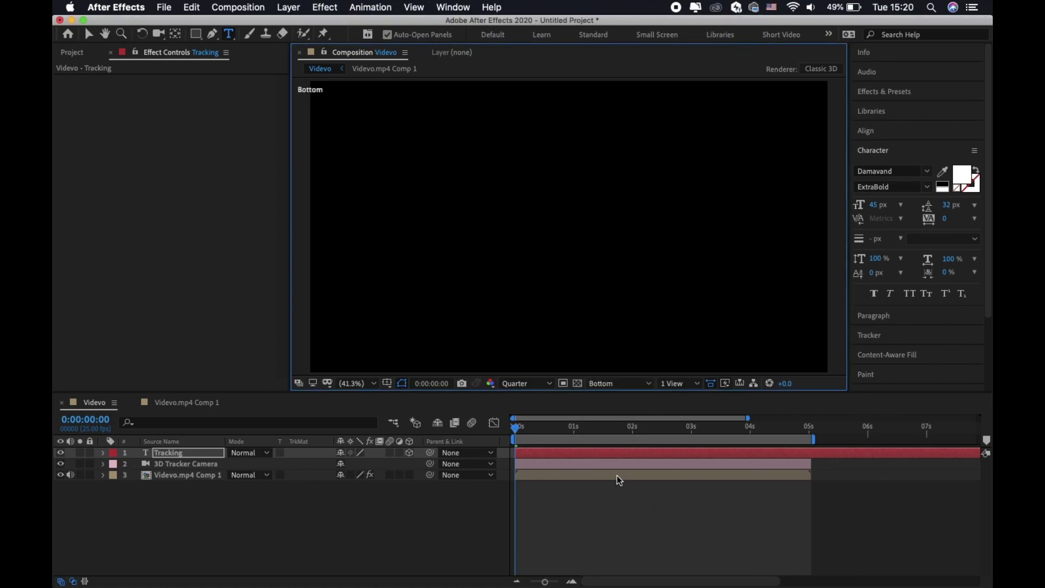
pyautogui.click(609, 381)
pyautogui.click(611, 396)
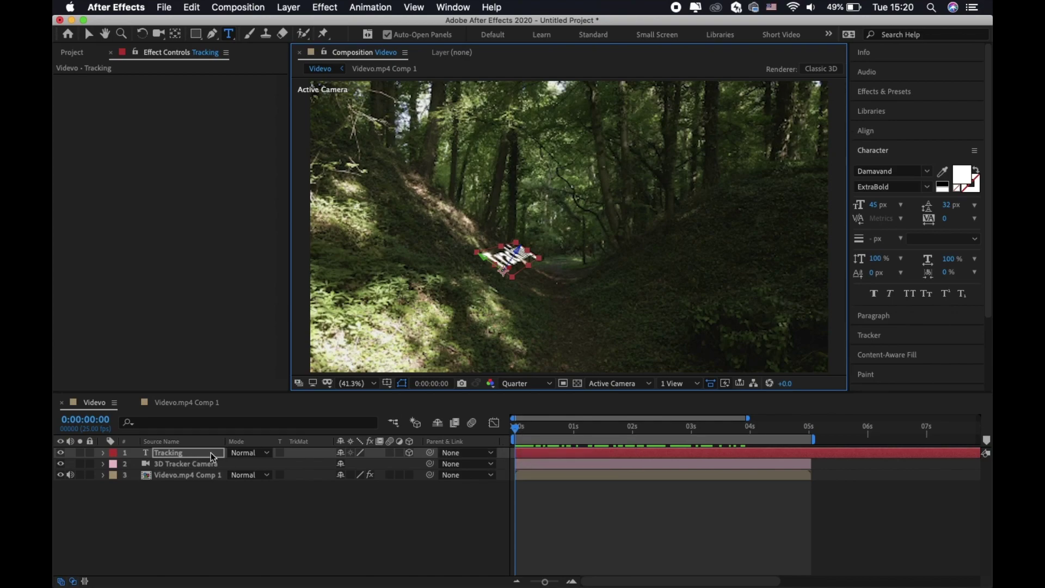
# Reveal and select the 3D Tracker Camera's Position and Orientation keyframes
pyautogui.click(169, 463)
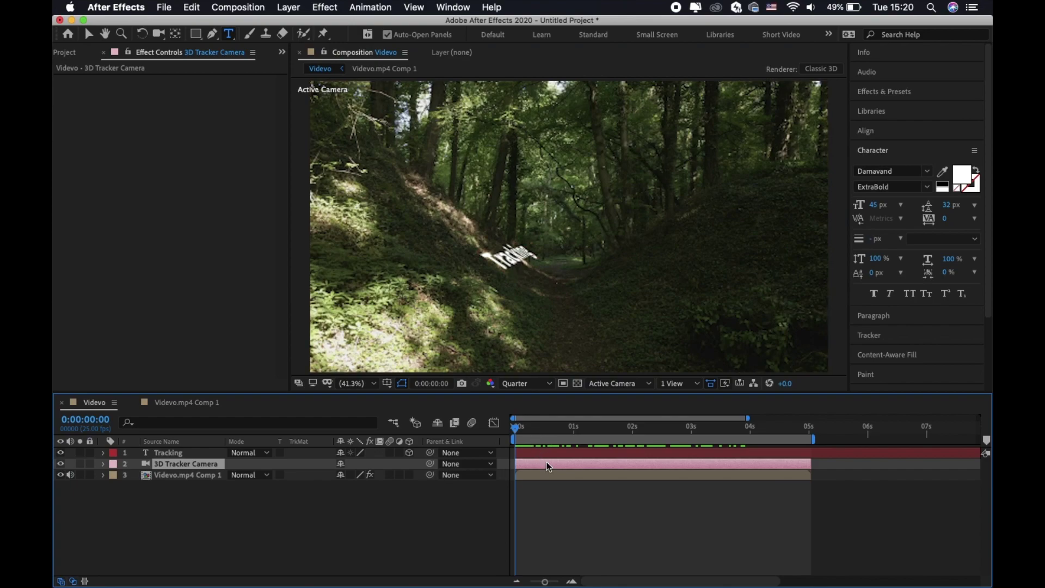
pyautogui.press('u')
pyautogui.moveTo(815, 474); pyautogui.dragTo(462, 510)
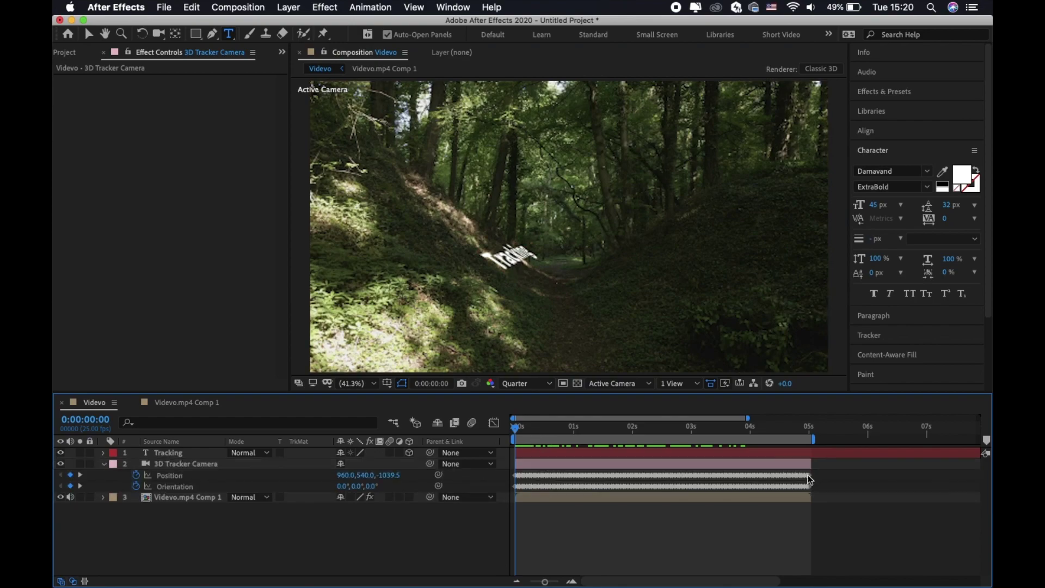
# Switch to Top view and scrub through time to follow the camera path
pyautogui.click(614, 385)
pyautogui.click(608, 463)
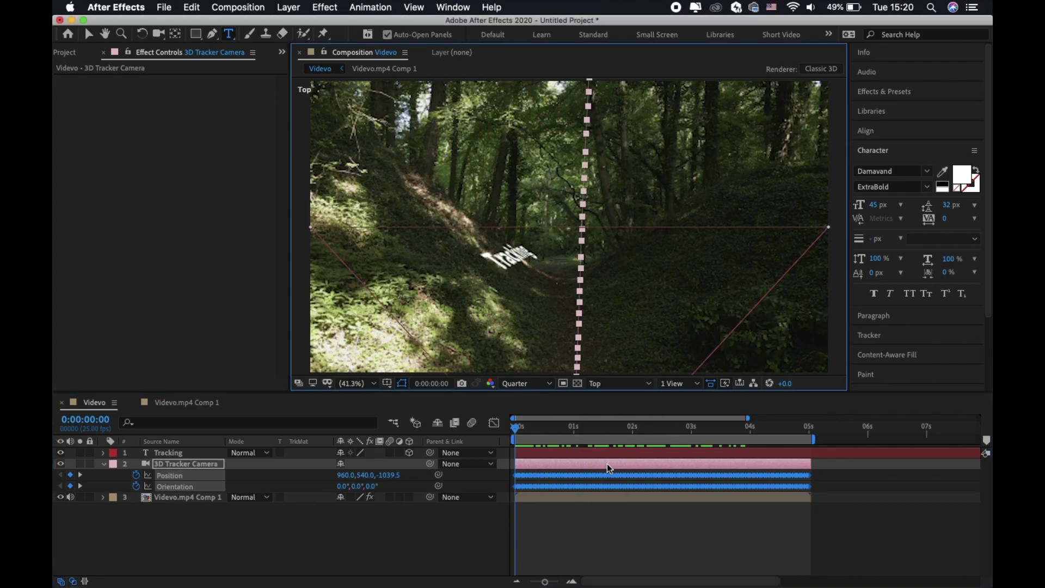
pyautogui.moveTo(515, 427); pyautogui.dragTo(613, 429)
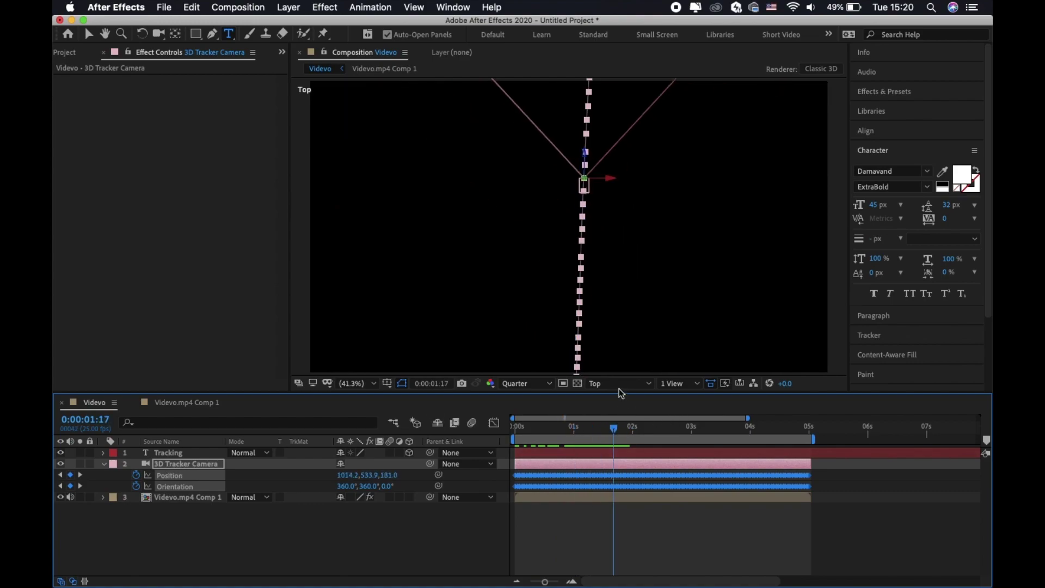
pyautogui.press(',')
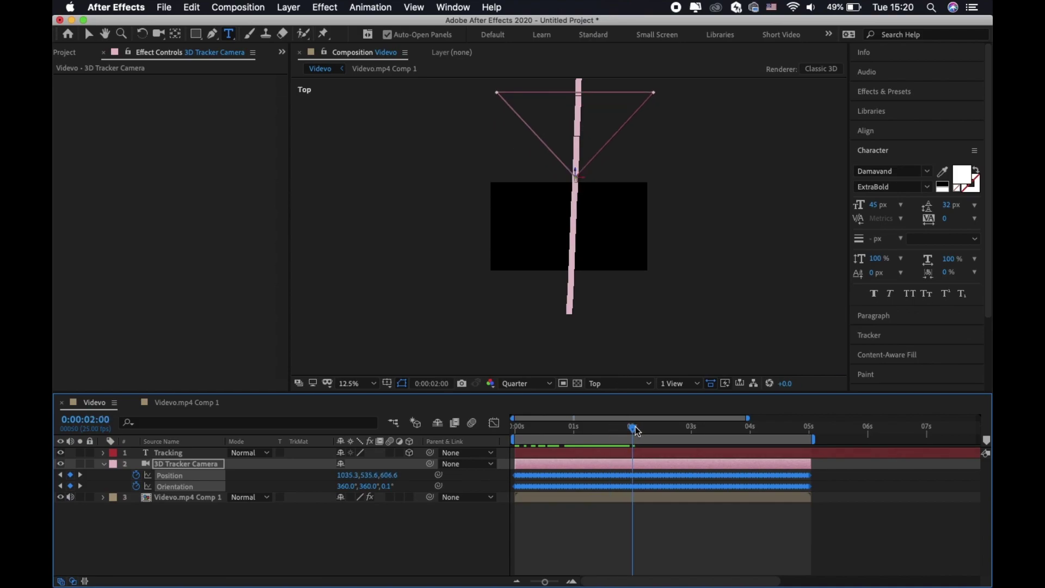
pyautogui.moveTo(614, 433); pyautogui.dragTo(560, 430)
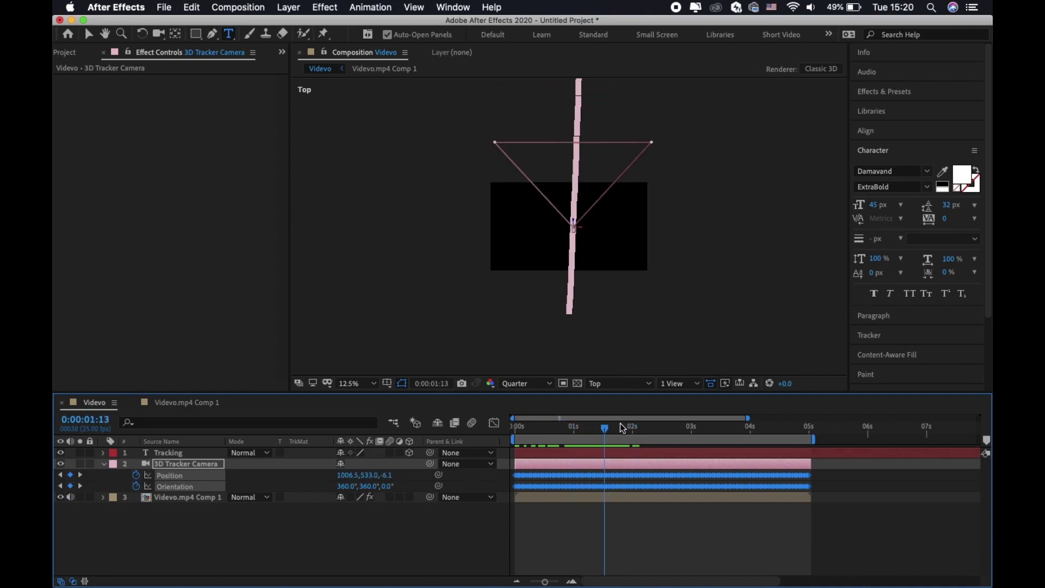
pyautogui.moveTo(560, 430); pyautogui.dragTo(515, 428)
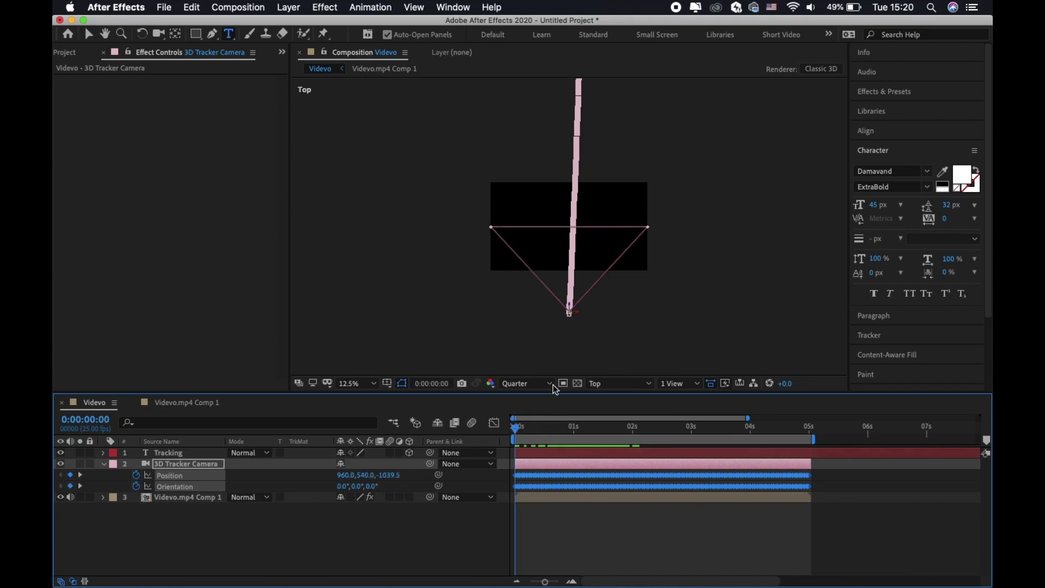
# Return to Active Camera view, select the Tracking text layer, and fit the comp in the viewer
pyautogui.click(595, 383)
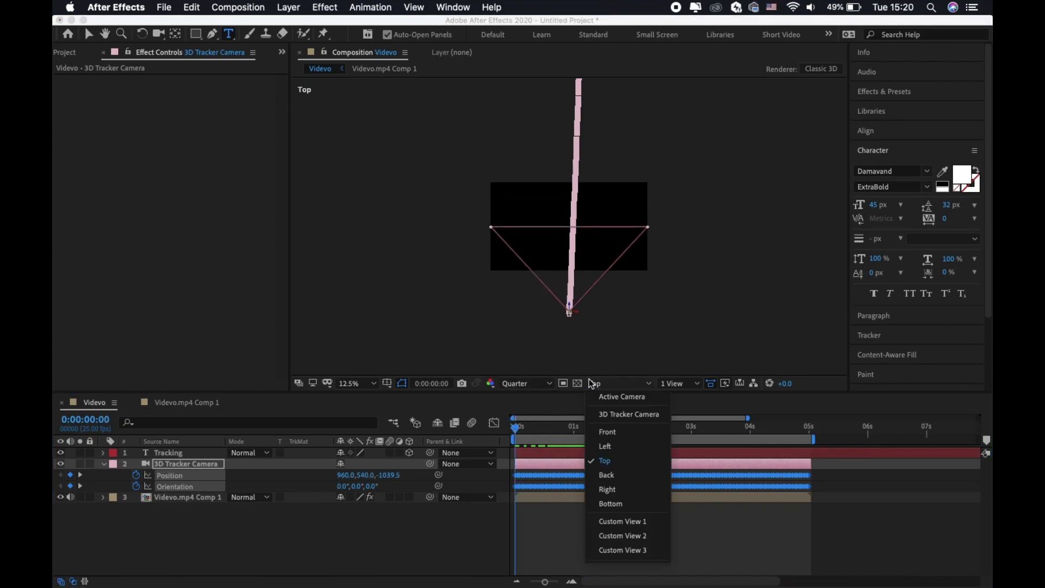
pyautogui.click(613, 396)
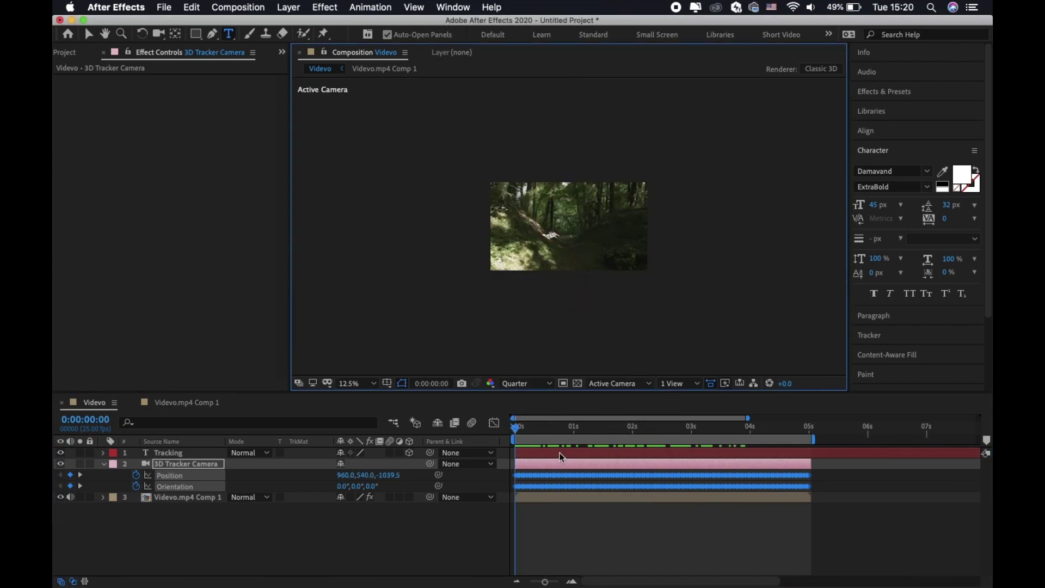
pyautogui.click(538, 467)
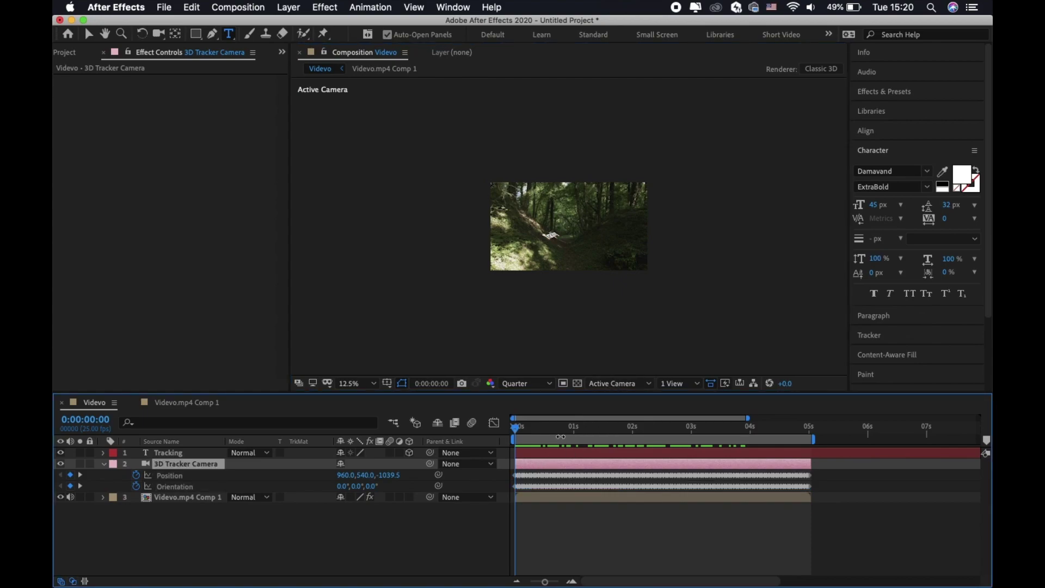
pyautogui.click(542, 452)
pyautogui.hotkey('shift', '/')
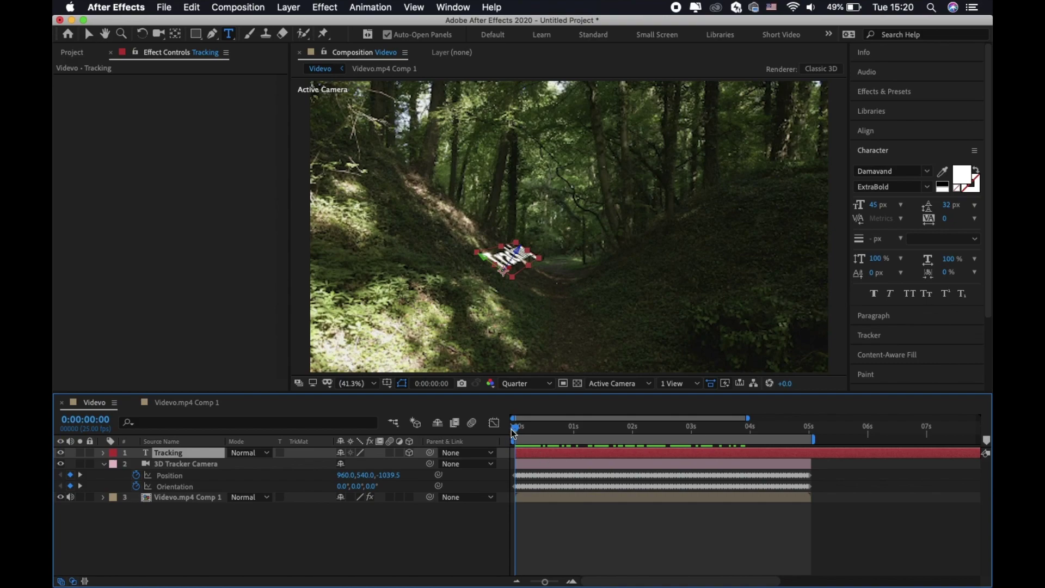
# Scrub and play the shot to check the Tracking text stays locked to the slope
pyautogui.moveTo(514, 433)
pyautogui.mouseDown()
pyautogui.moveTo(606, 433)
pyautogui.moveTo(627, 486)
pyautogui.mouseUp()
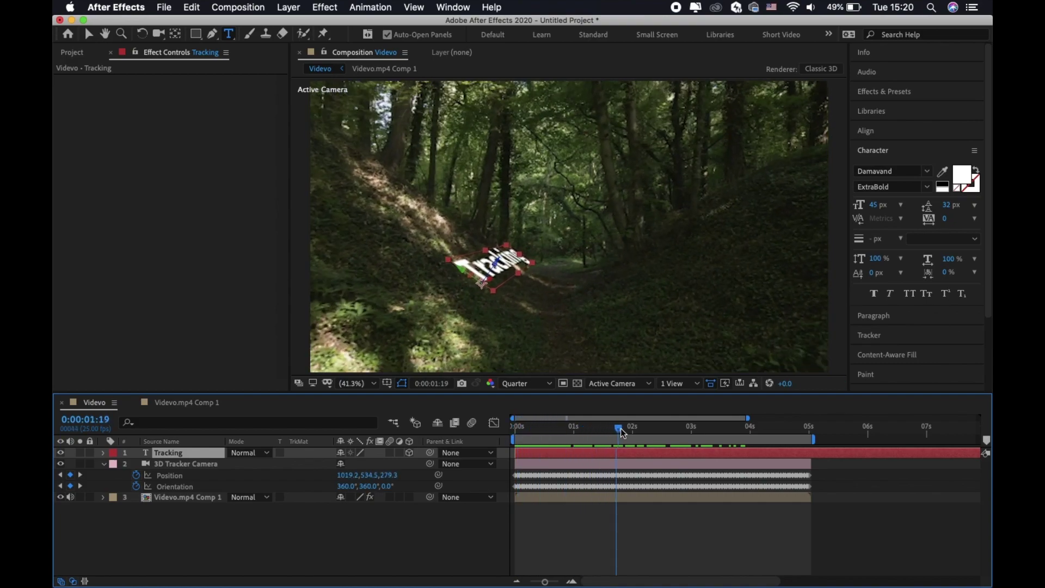
pyautogui.click(630, 466)
pyautogui.press('space')
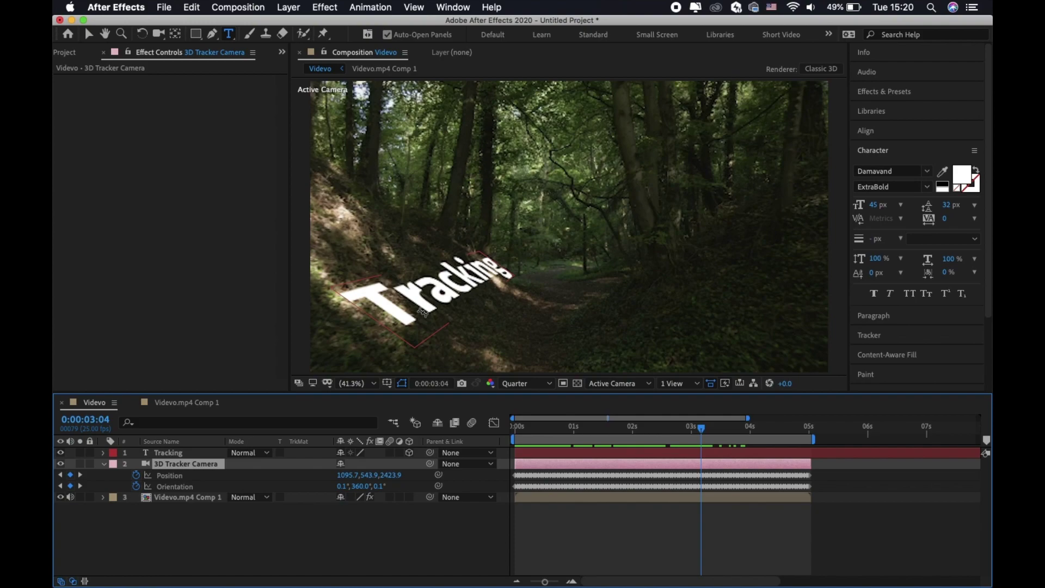
pyautogui.moveTo(704, 433)
pyautogui.mouseDown()
pyautogui.moveTo(809, 428)
pyautogui.moveTo(663, 428)
pyautogui.mouseUp()
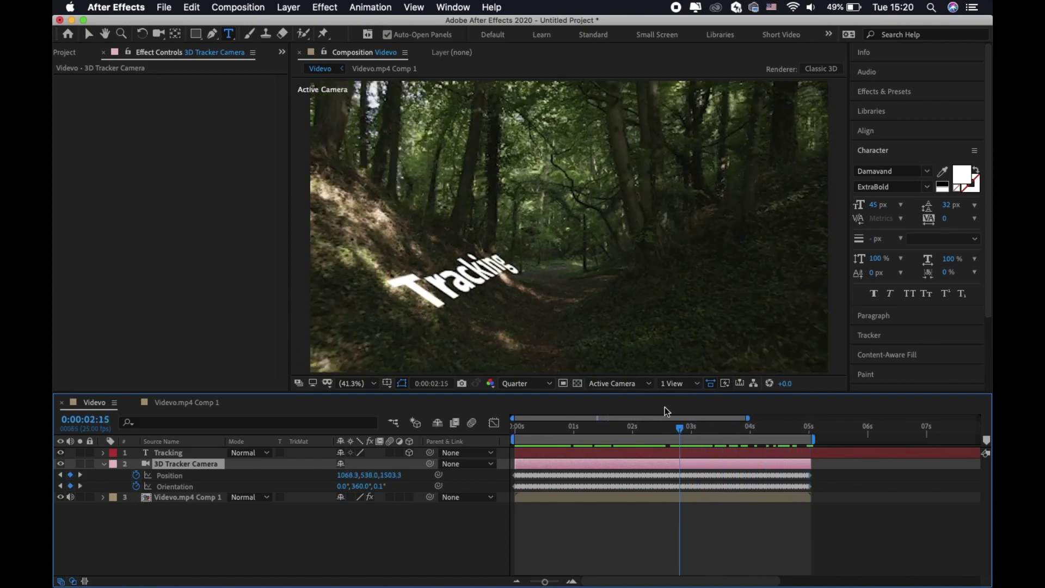
# Set the Tracking text layer's X Rotation to 55° so it stands upright, then return to the first frame
pyautogui.press('v')
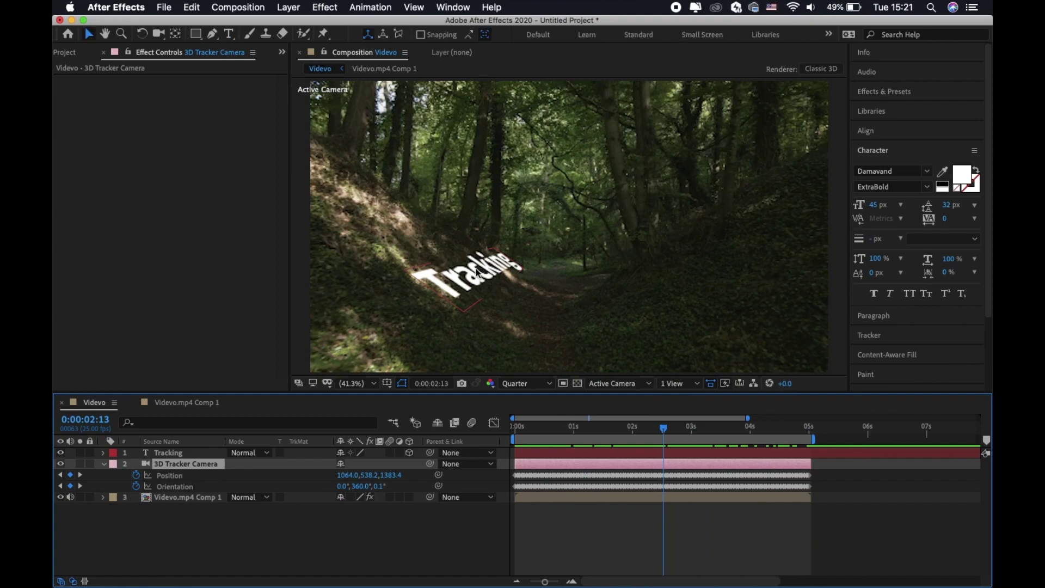
pyautogui.click(476, 269)
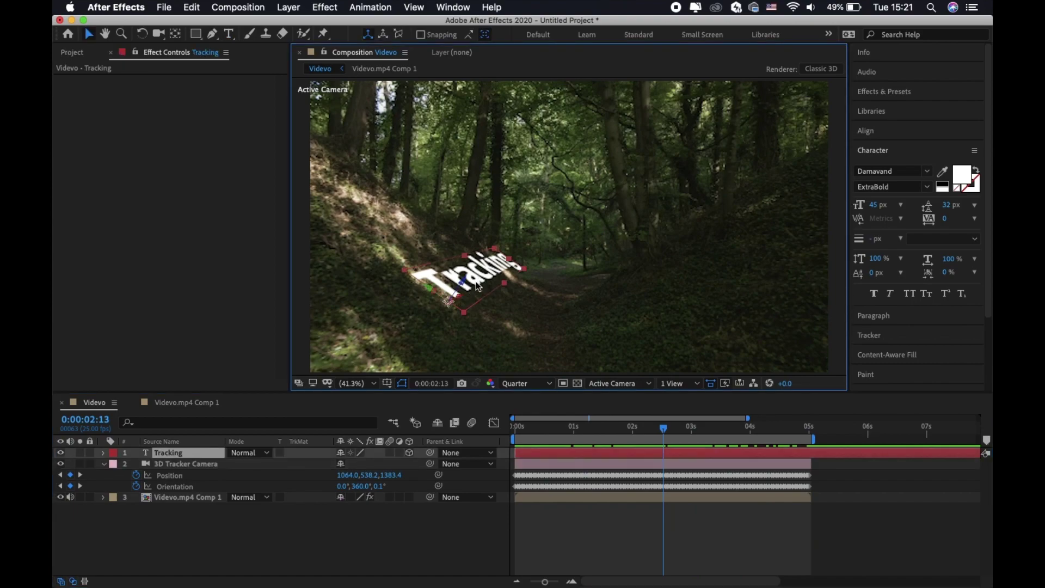
pyautogui.press('r')
pyautogui.moveTo(353, 482); pyautogui.dragTo(613, 468)
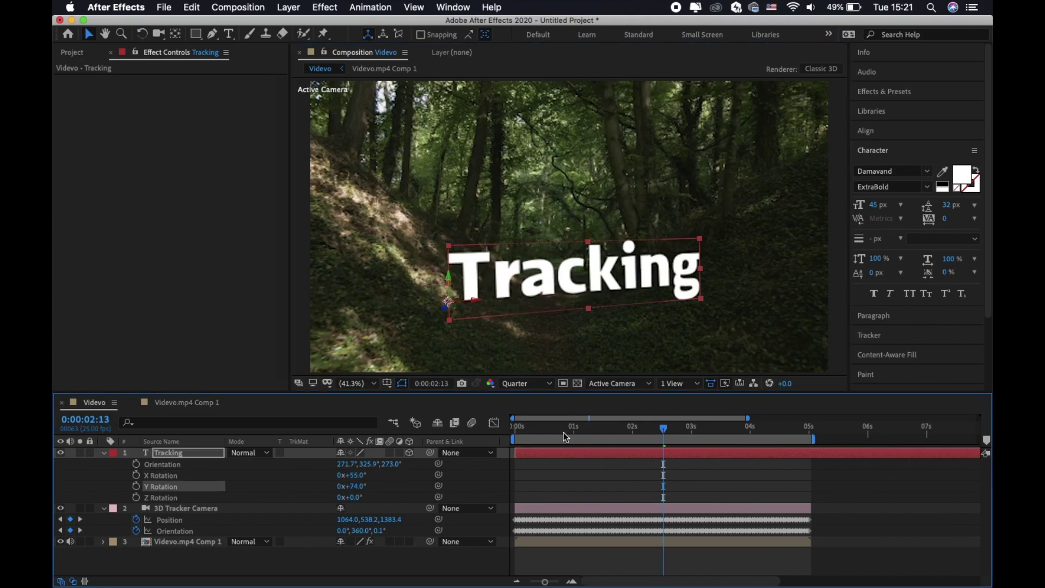
pyautogui.moveTo(565, 433)
pyautogui.mouseDown()
pyautogui.moveTo(462, 432)
pyautogui.moveTo(539, 435)
pyautogui.moveTo(523, 433)
pyautogui.mouseUp()
# Scale the Tracking text down to 954% and lift it slightly above the forest path
pyautogui.press('s')
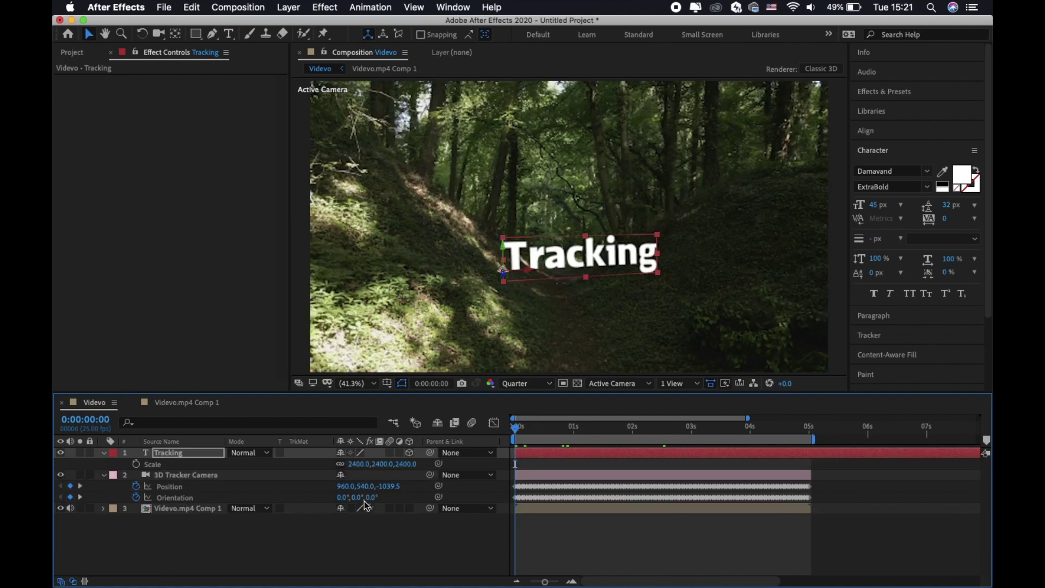
pyautogui.moveTo(358, 469); pyautogui.dragTo(257, 466)
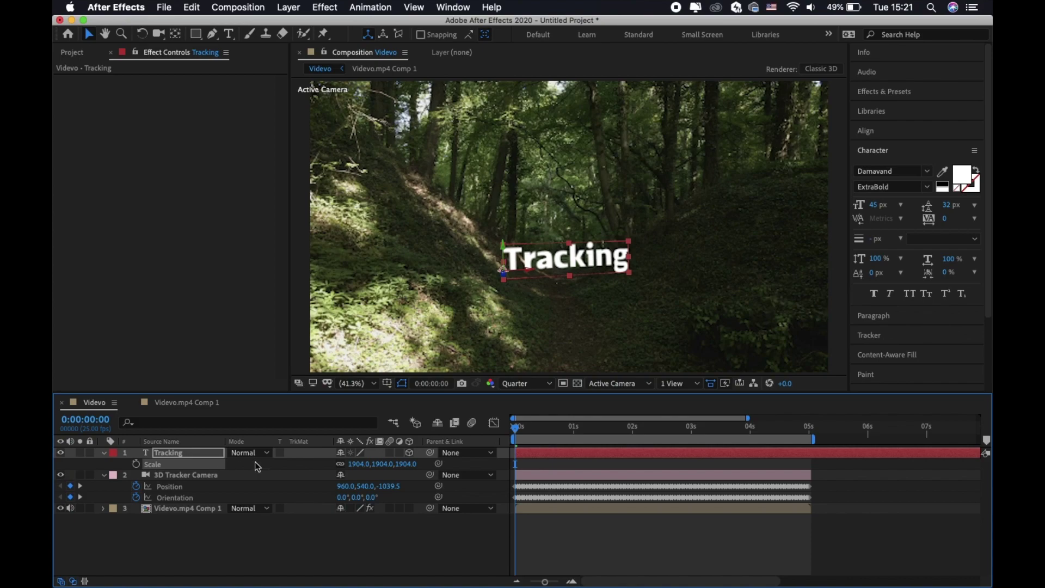
pyautogui.moveTo(353, 464); pyautogui.dragTo(294, 466)
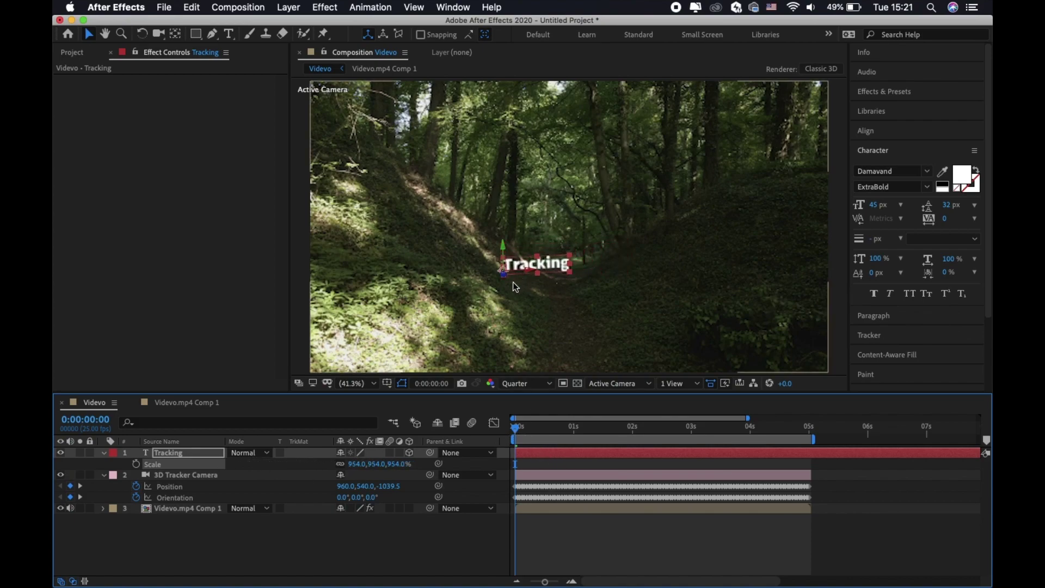
pyautogui.moveTo(504, 246); pyautogui.dragTo(495, 230)
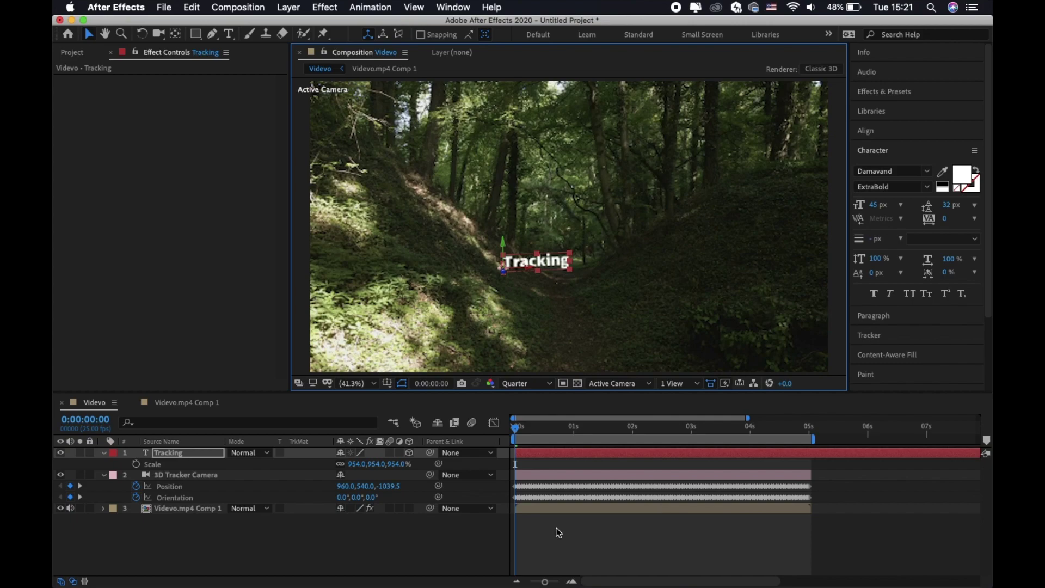
pyautogui.click(541, 450)
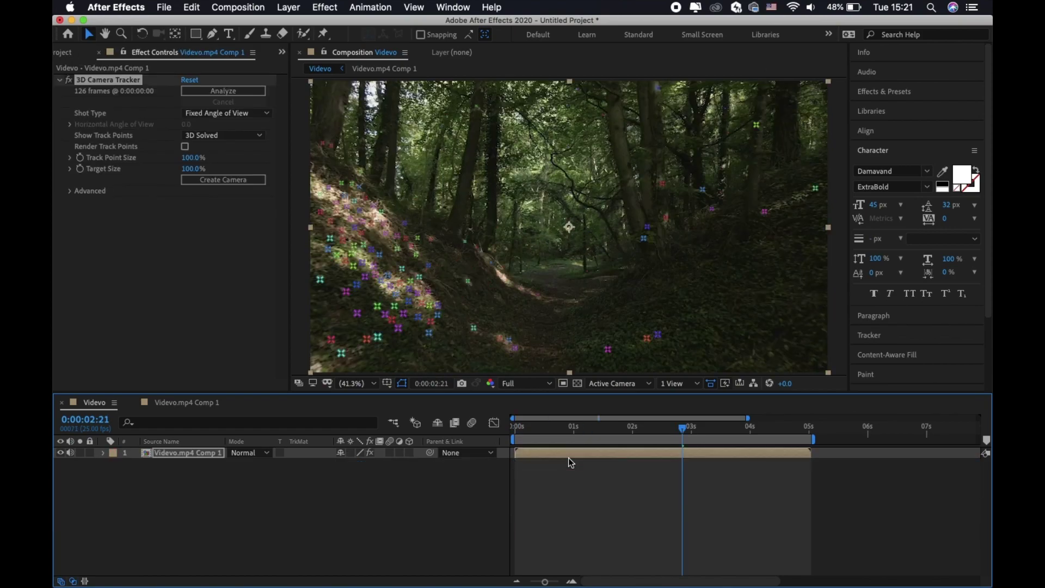
# Import the Screen Shot PNG from the desktop Screenshots stack into the Project panel
pyautogui.click(569, 479)
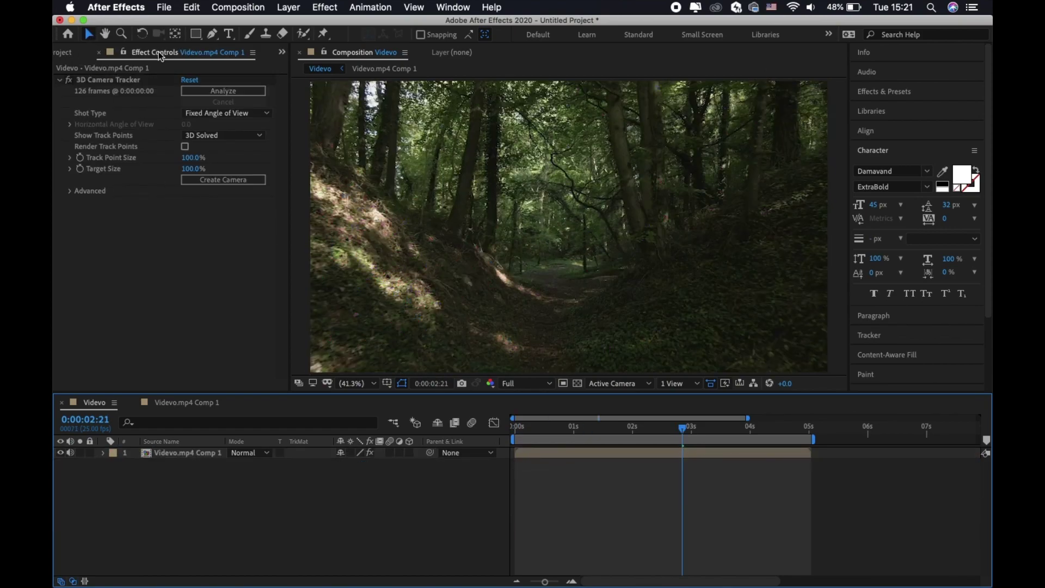
pyautogui.click(67, 52)
pyautogui.click(83, 20)
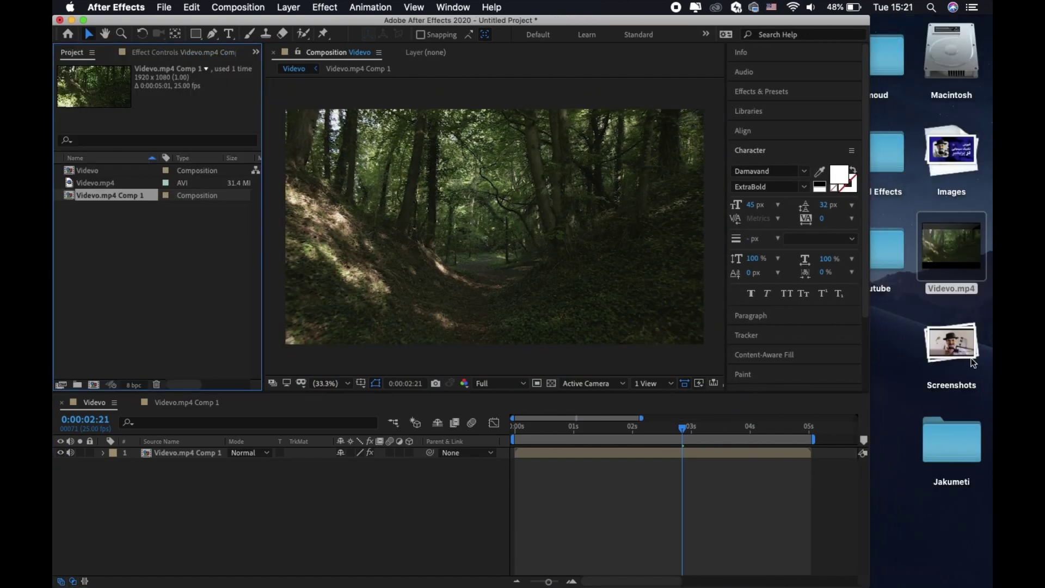
pyautogui.click(962, 350)
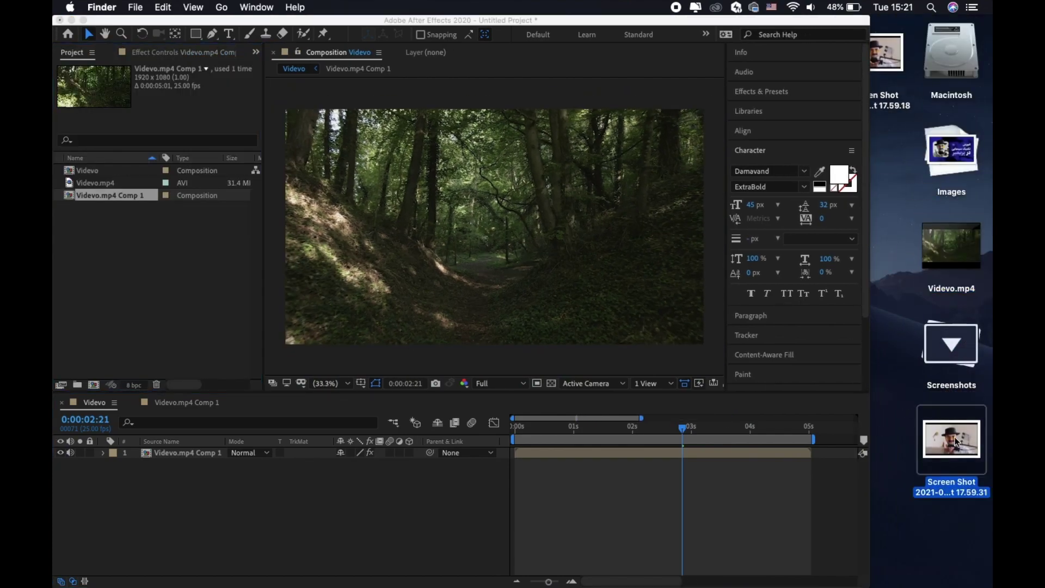
pyautogui.moveTo(961, 440); pyautogui.dragTo(130, 295)
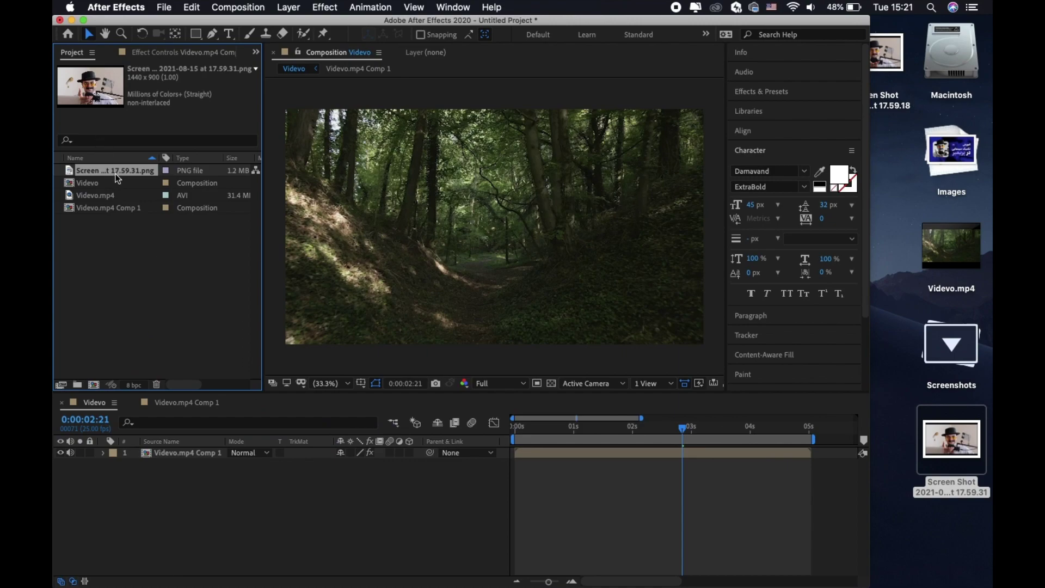
pyautogui.click(84, 21)
pyautogui.click(560, 467)
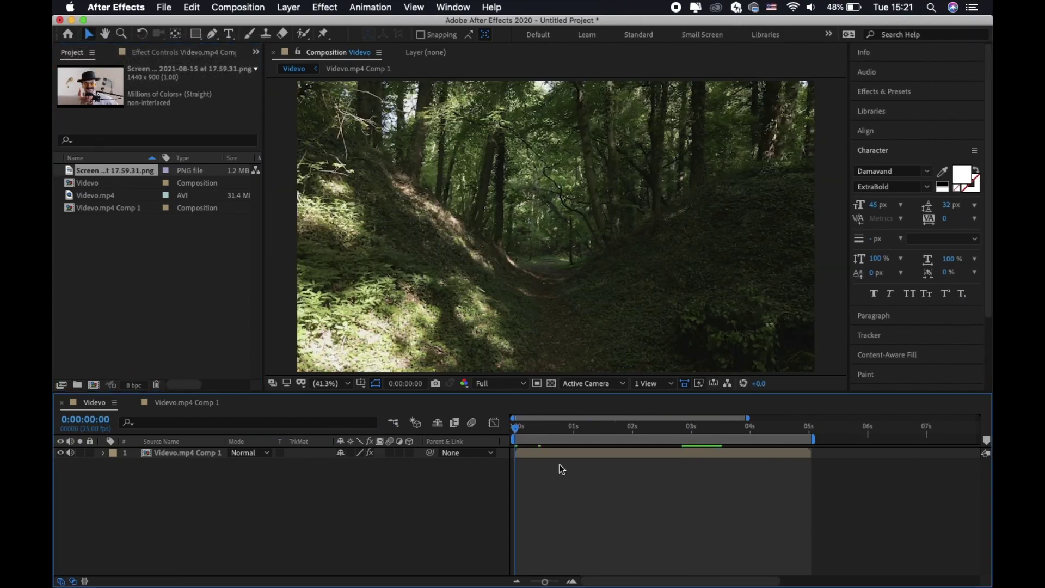
# Select the 3D Camera Tracker effect to show its track points and move to a later frame
pyautogui.click(546, 452)
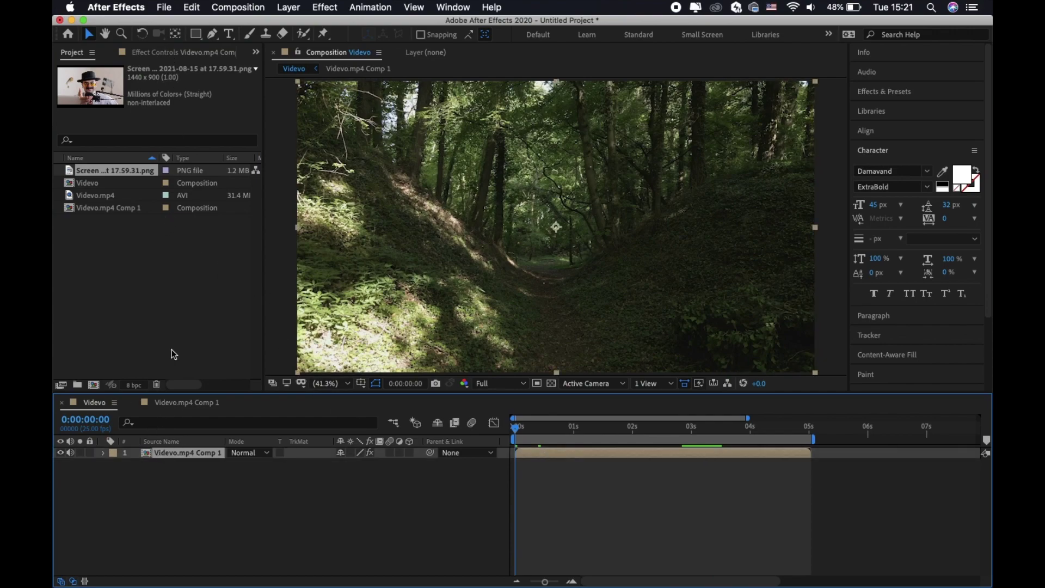
pyautogui.click(193, 52)
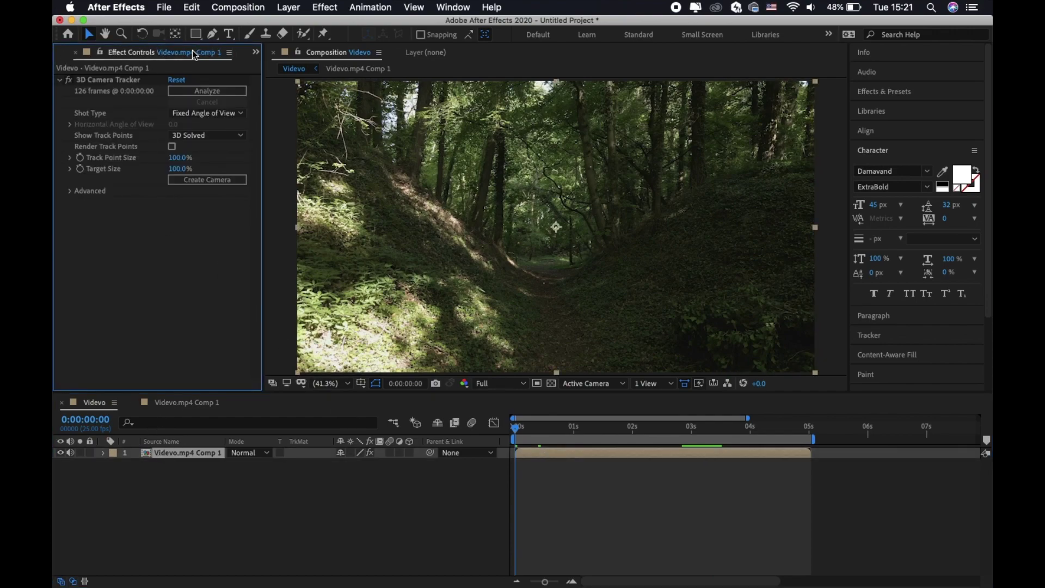
pyautogui.click(103, 81)
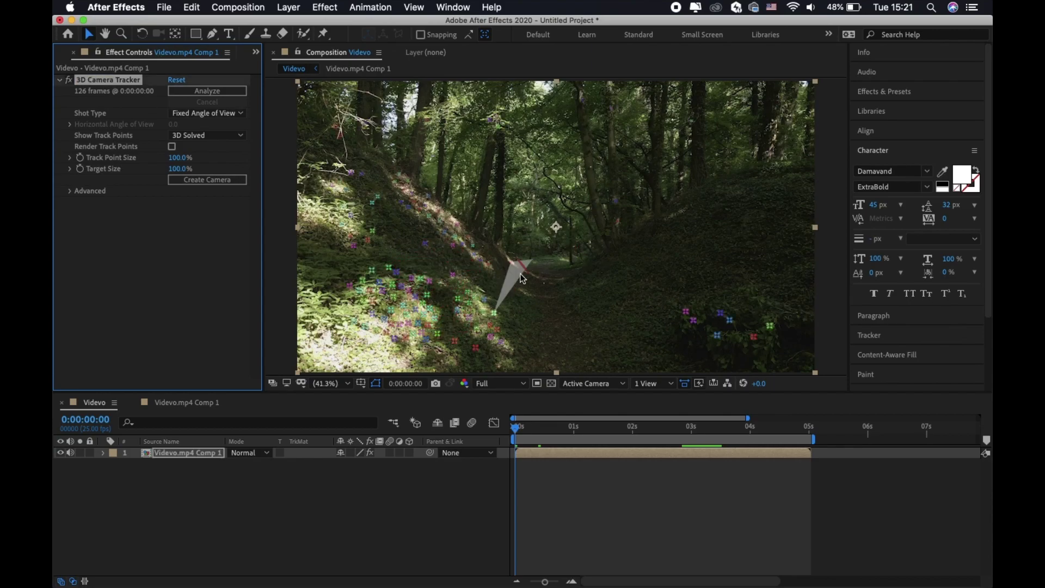
pyautogui.moveTo(528, 426); pyautogui.dragTo(629, 426)
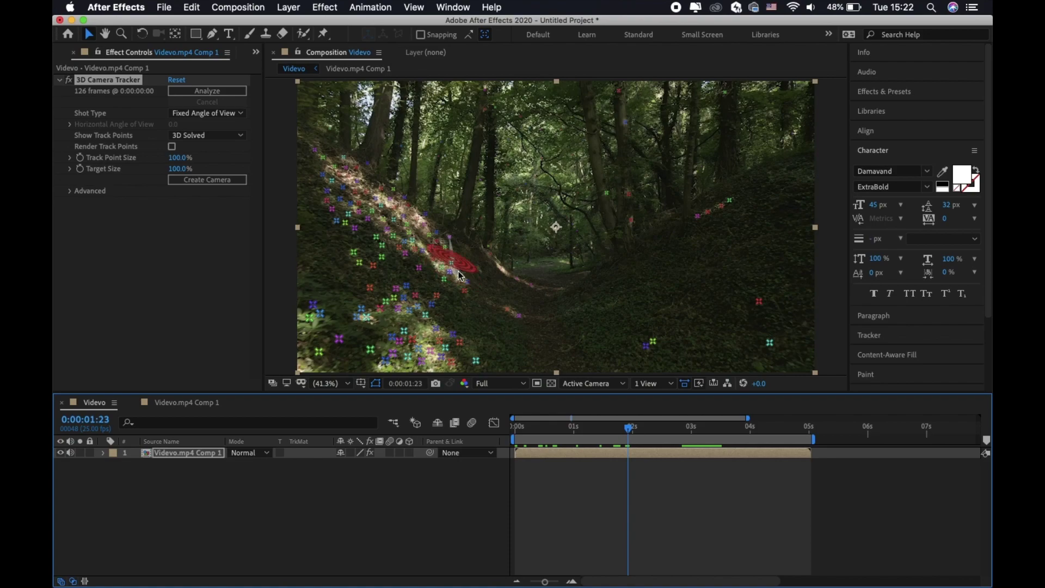
# Target a cluster of track points on the left slope, zoom to 200%, and bring up the creation options
pyautogui.click(456, 275)
pyautogui.press('/')
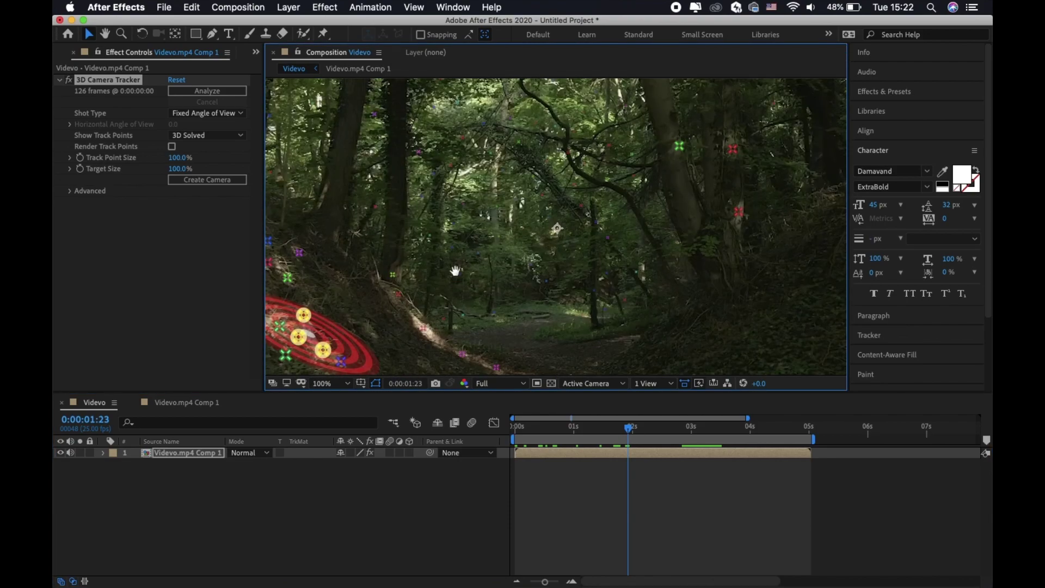
pyautogui.moveTo(455, 271); pyautogui.dragTo(617, 160)
pyautogui.press('.')
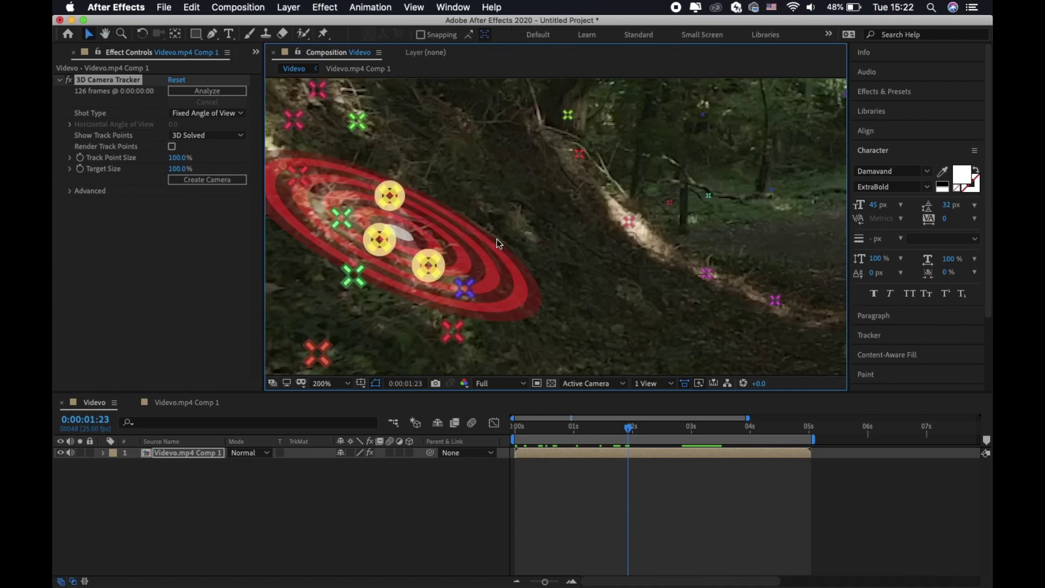
pyautogui.rightClick(405, 233)
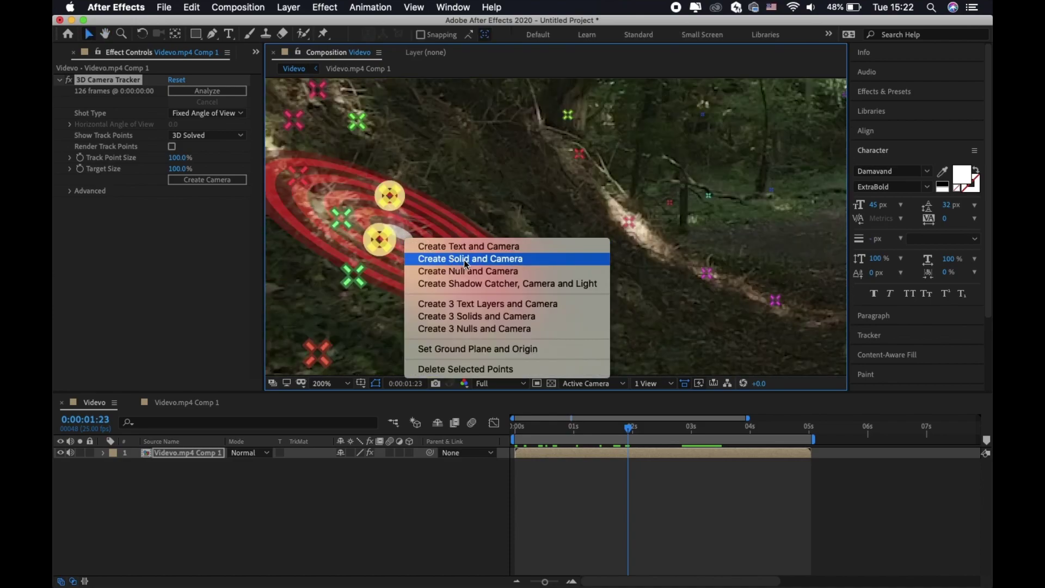
# Create a tracked solid and camera at the slope target and scrub to verify the track
pyautogui.click(522, 261)
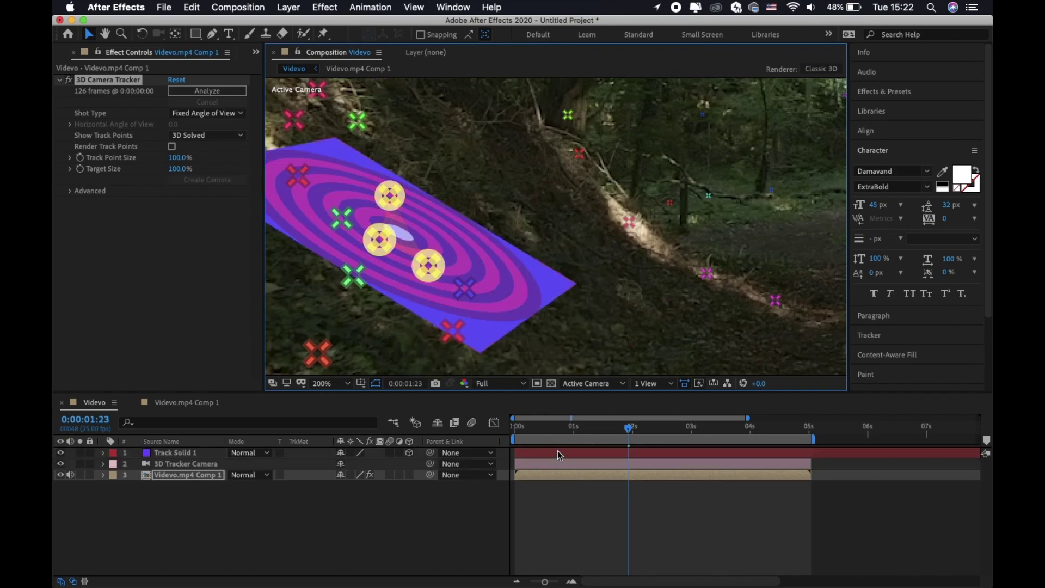
pyautogui.moveTo(545, 428); pyautogui.dragTo(472, 433)
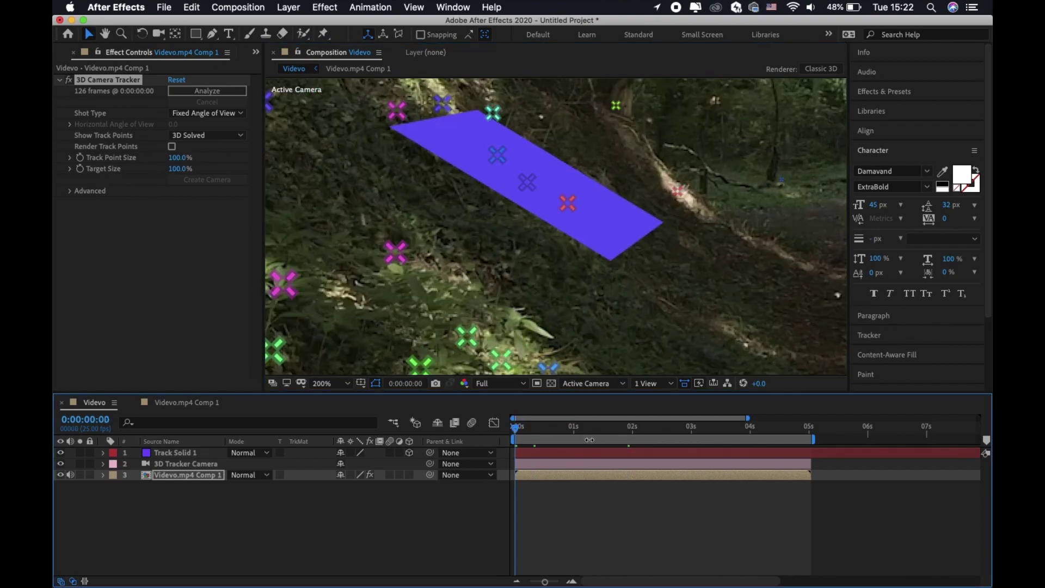
pyautogui.hotkey('shift', '/')
pyautogui.moveTo(521, 432)
pyautogui.mouseDown()
pyautogui.moveTo(603, 428)
pyautogui.moveTo(515, 429)
pyautogui.mouseUp()
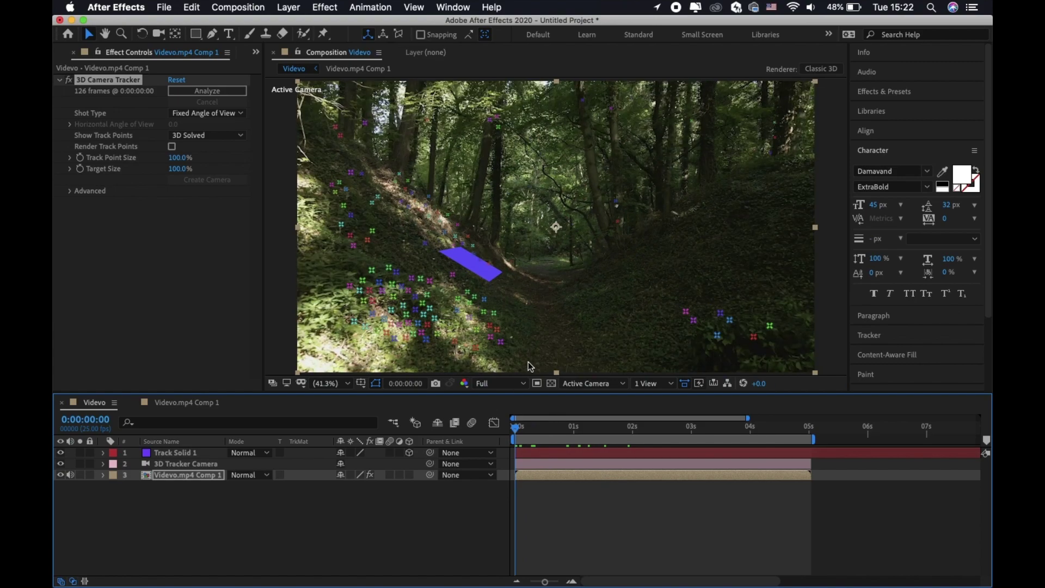
# Set the viewer resolution to Quarter and start saving the project with Cmd+S
pyautogui.click(502, 383)
pyautogui.click(505, 457)
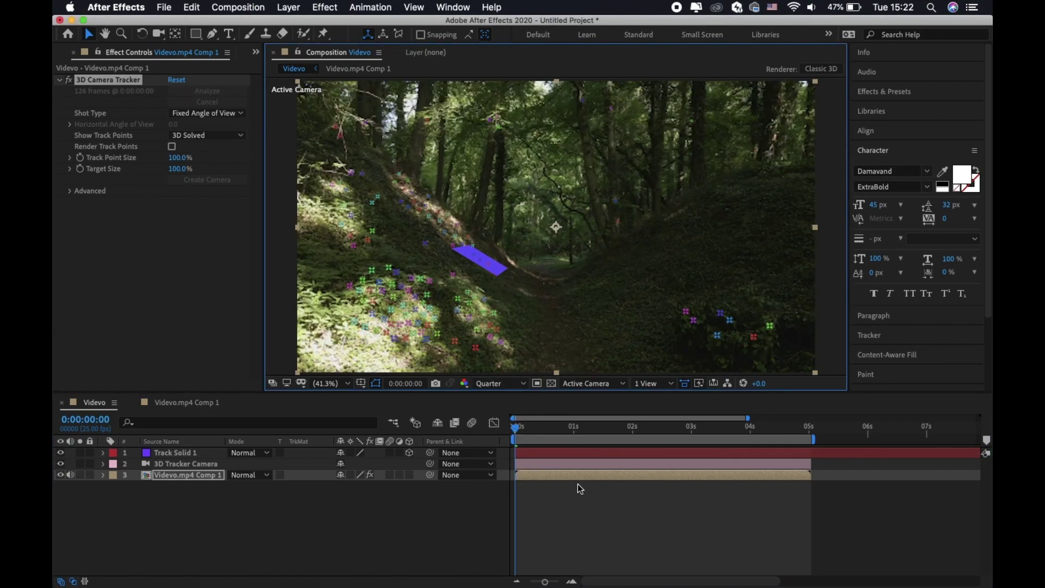
pyautogui.press('super+s')
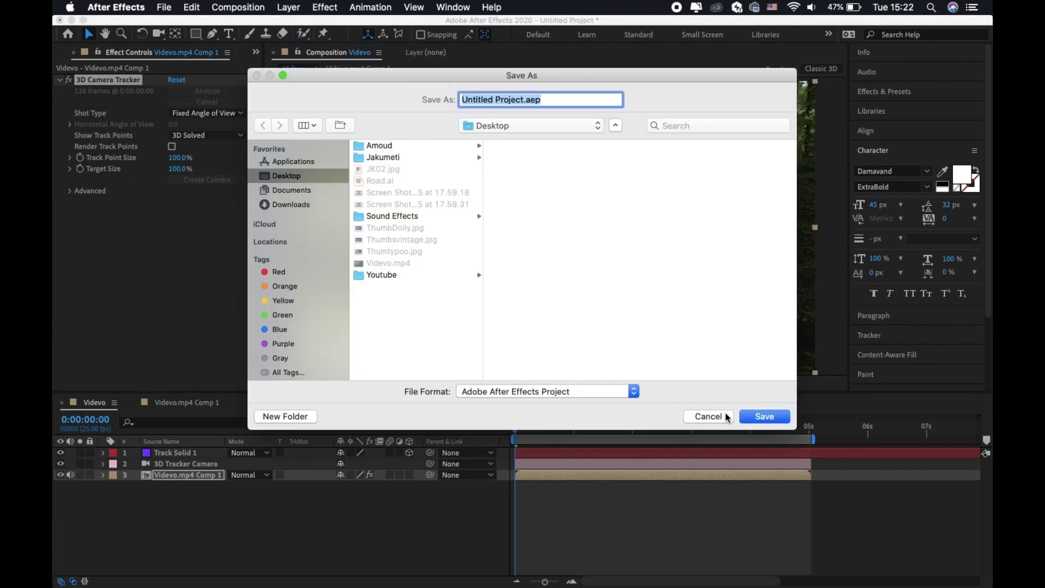
# Save as Untitled Project.aep on the Desktop, preview the tracked solid, and select Track Solid 1
pyautogui.click(759, 420)
pyautogui.press('space')
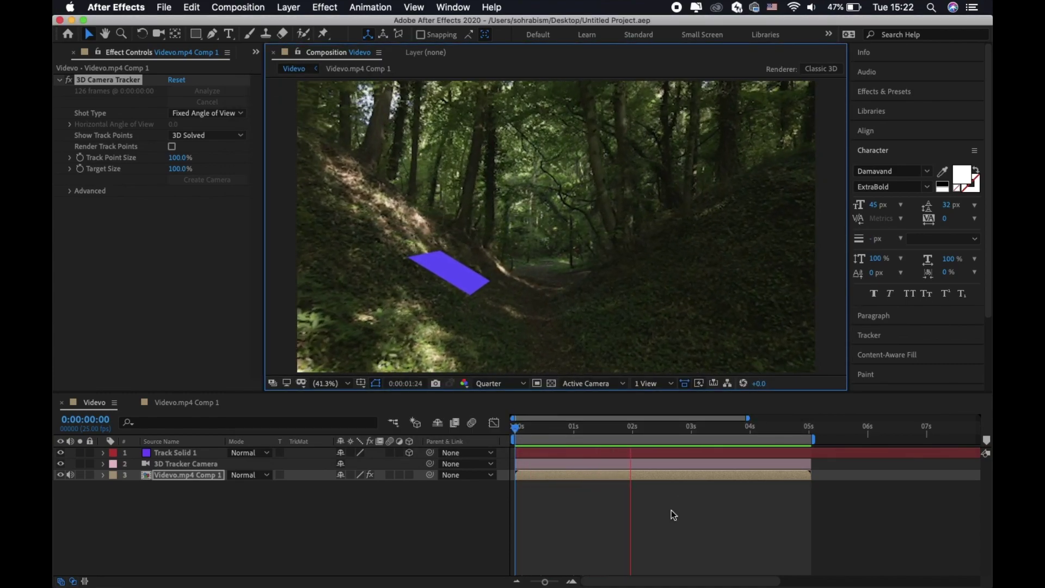
pyautogui.press('space')
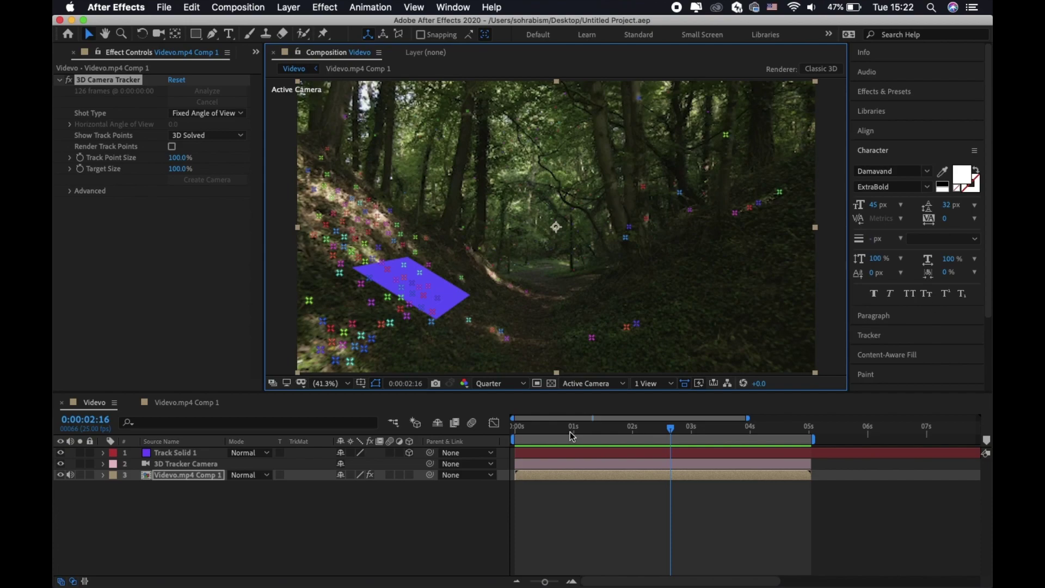
pyautogui.press('Home')
pyautogui.click(531, 452)
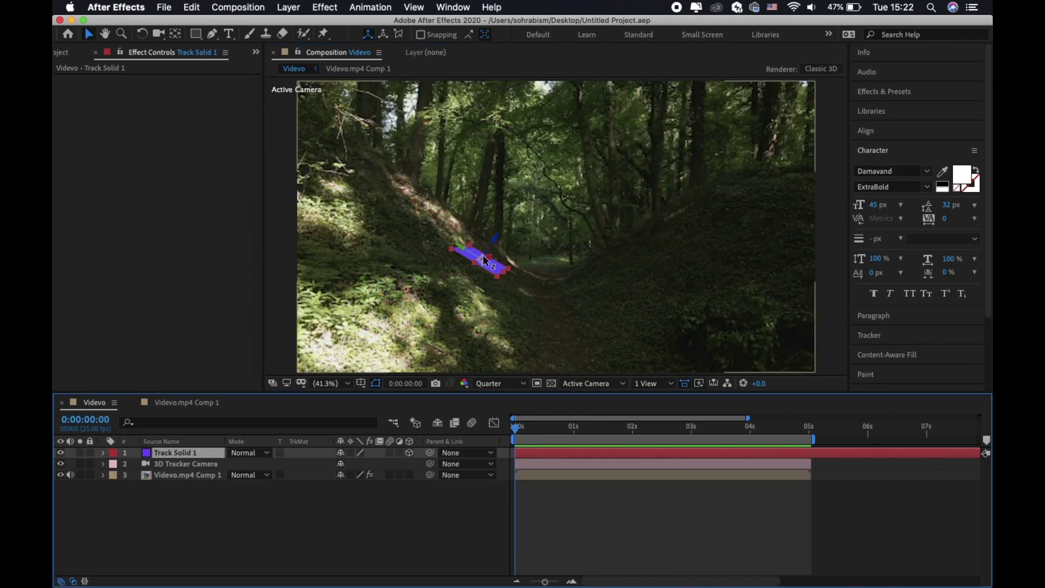
# Alt-drag the Screen Shot PNG onto Track Solid 1 to replace the solid with the photo
pyautogui.click(554, 495)
pyautogui.click(531, 451)
pyautogui.click(69, 53)
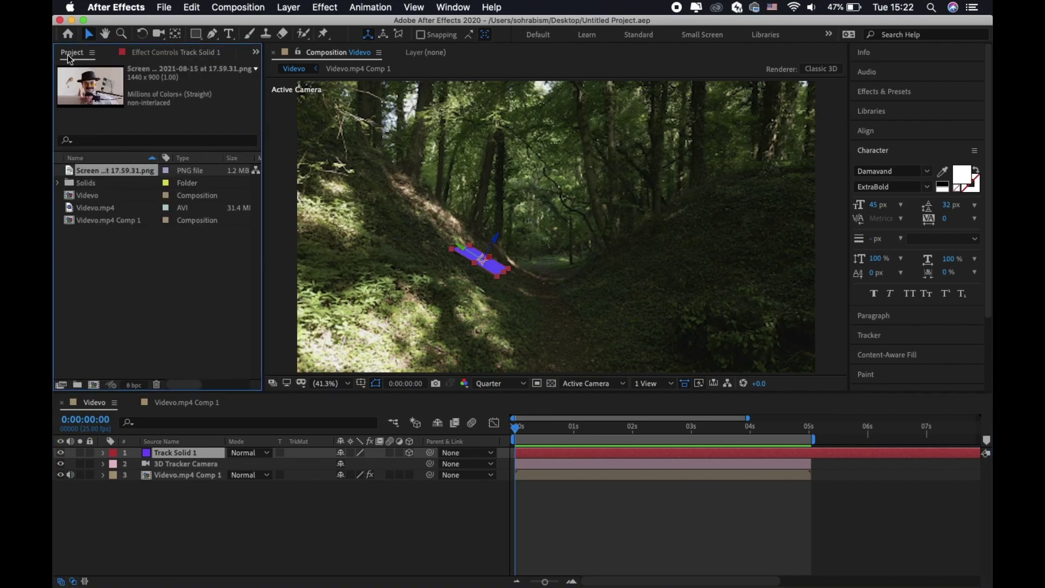
pyautogui.moveTo(102, 171)
pyautogui.mouseDown()
pyautogui.moveTo(168, 456)
pyautogui.moveTo(176, 455)
pyautogui.mouseUp()
pyautogui.moveTo(175, 456); pyautogui.dragTo(119, 207)
pyautogui.moveTo(166, 459); pyautogui.dragTo(168, 453)
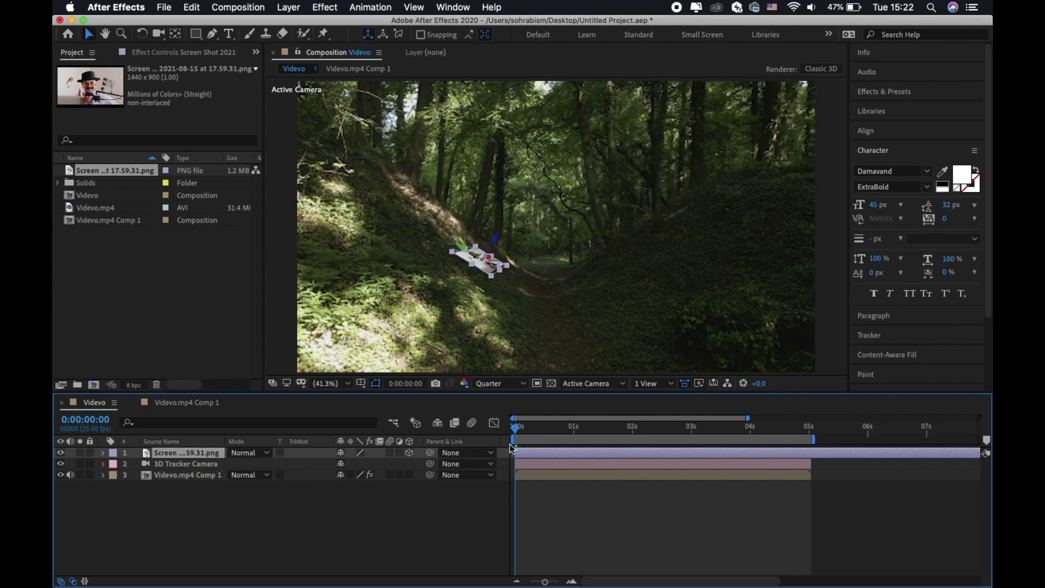
# Switch the viewer to Full resolution and tilt the photo upright with 48° X Rotation
pyautogui.scroll(2, 466, 252)
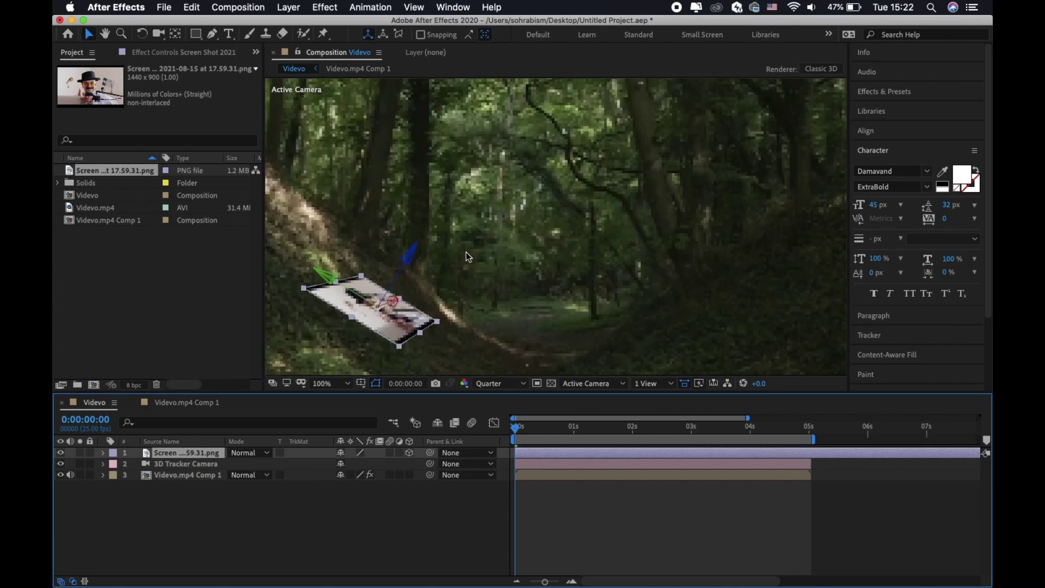
pyautogui.scroll(-1, 466, 252)
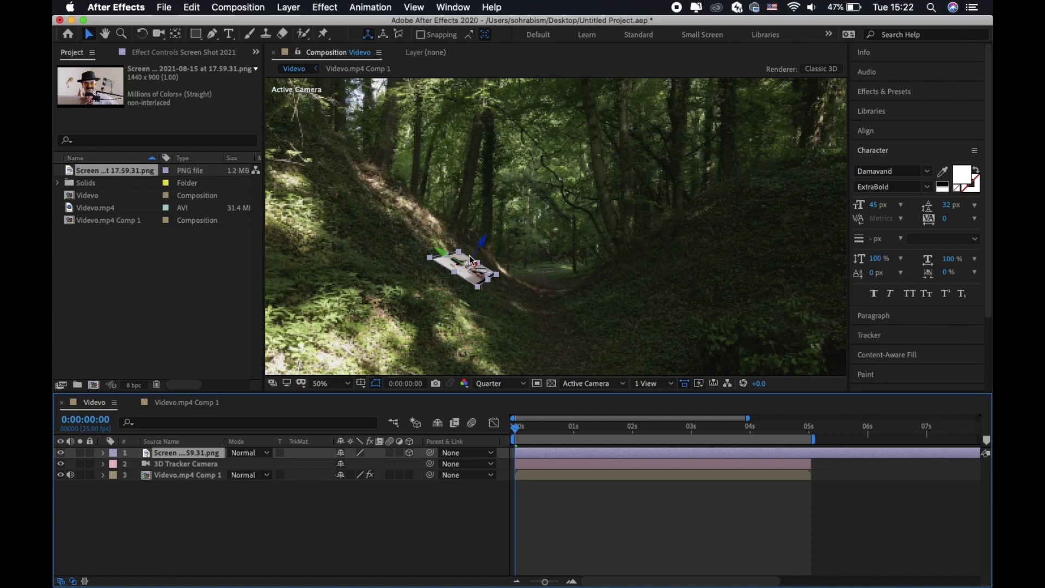
pyautogui.click(489, 385)
pyautogui.click(496, 419)
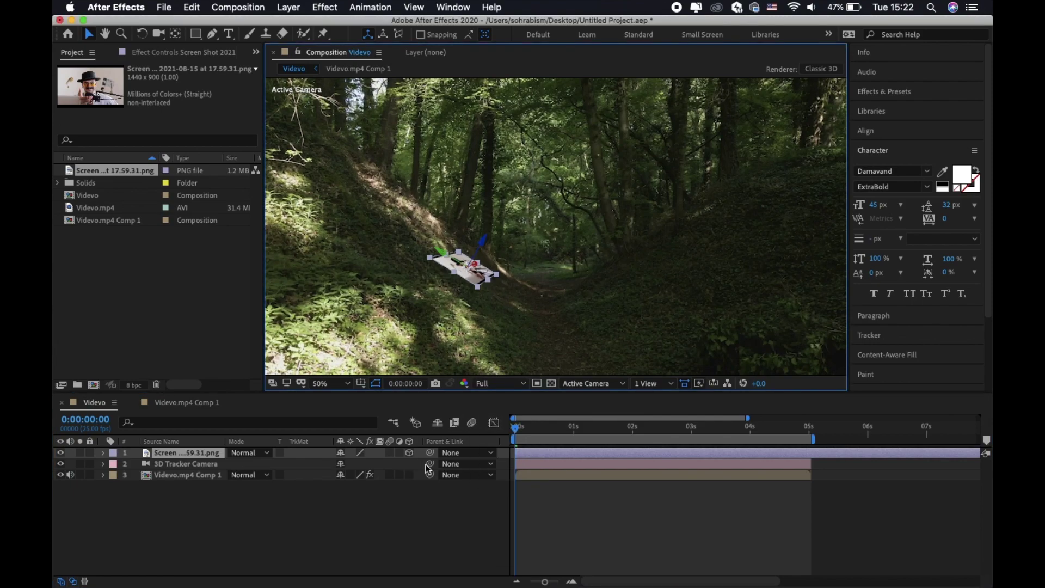
pyautogui.press('r')
pyautogui.moveTo(350, 474)
pyautogui.mouseDown()
pyautogui.moveTo(386, 475)
pyautogui.moveTo(397, 486)
pyautogui.mouseUp()
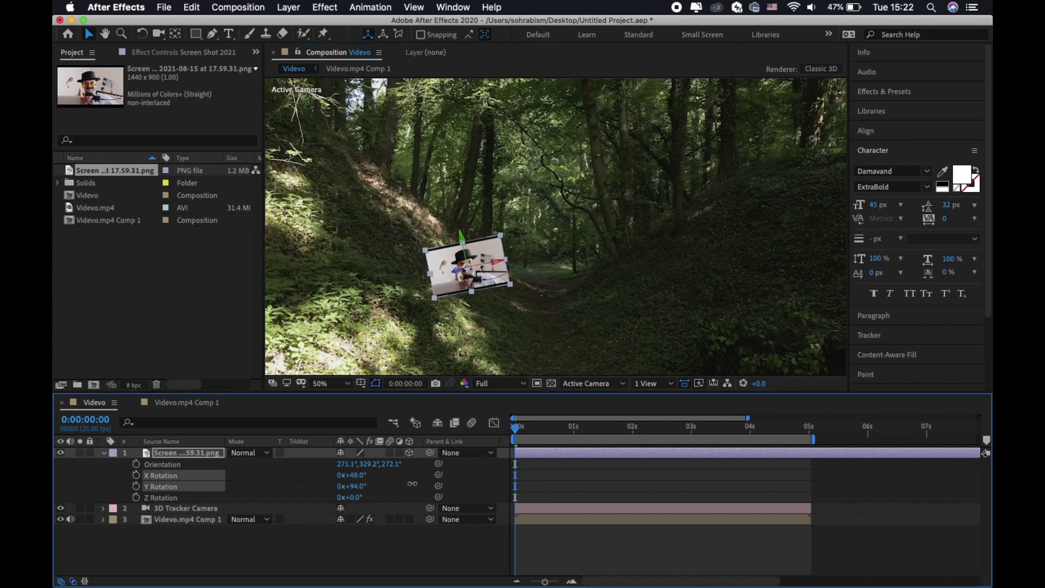
# Slide the photo onto the path, set Z Rotation to 7°, return to Quarter resolution, and save
pyautogui.moveTo(497, 265); pyautogui.dragTo(702, 226)
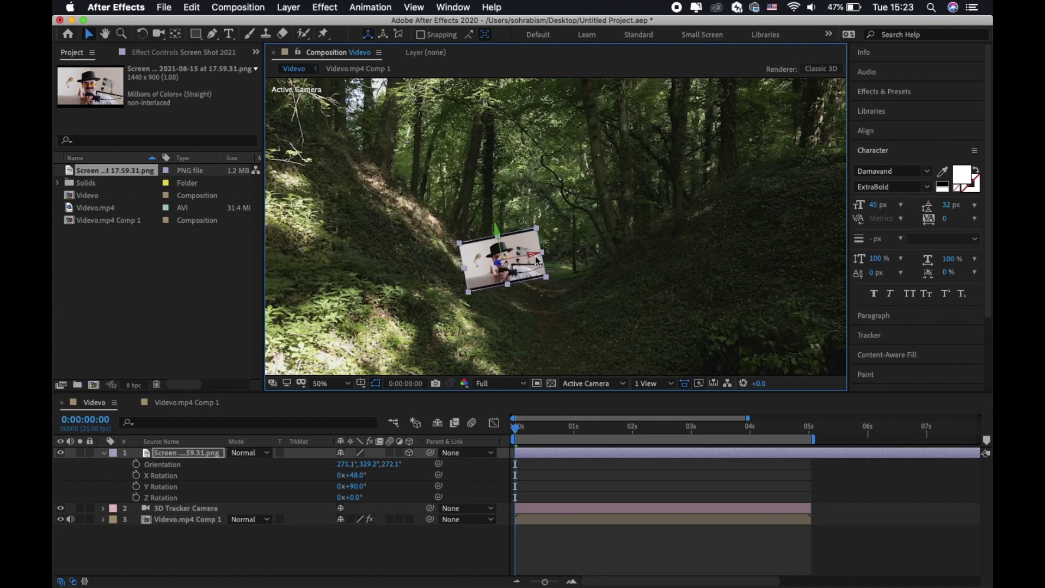
pyautogui.moveTo(521, 257); pyautogui.dragTo(597, 248)
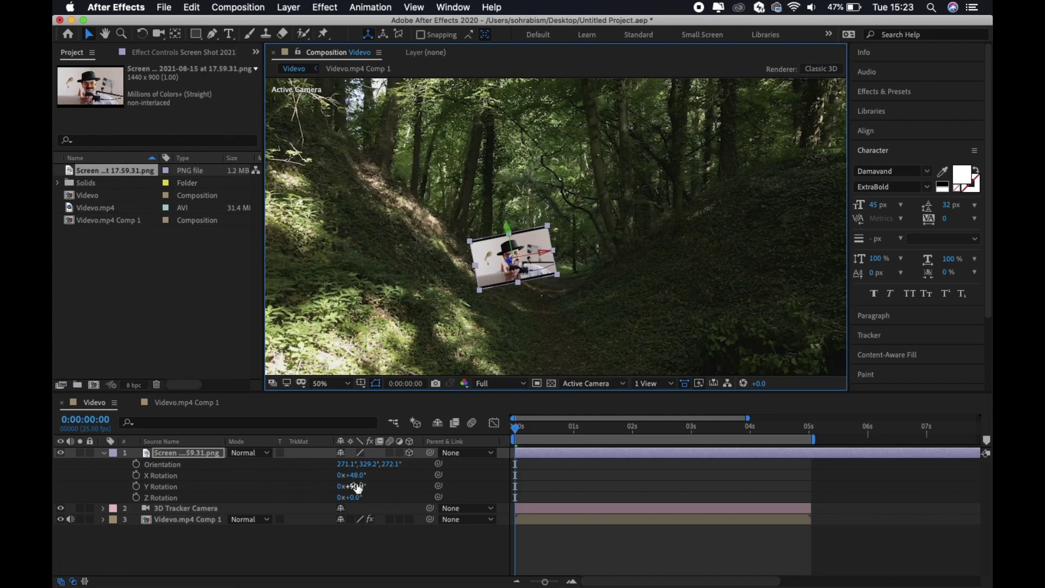
pyautogui.moveTo(355, 498); pyautogui.dragTo(353, 490)
pyautogui.click(498, 383)
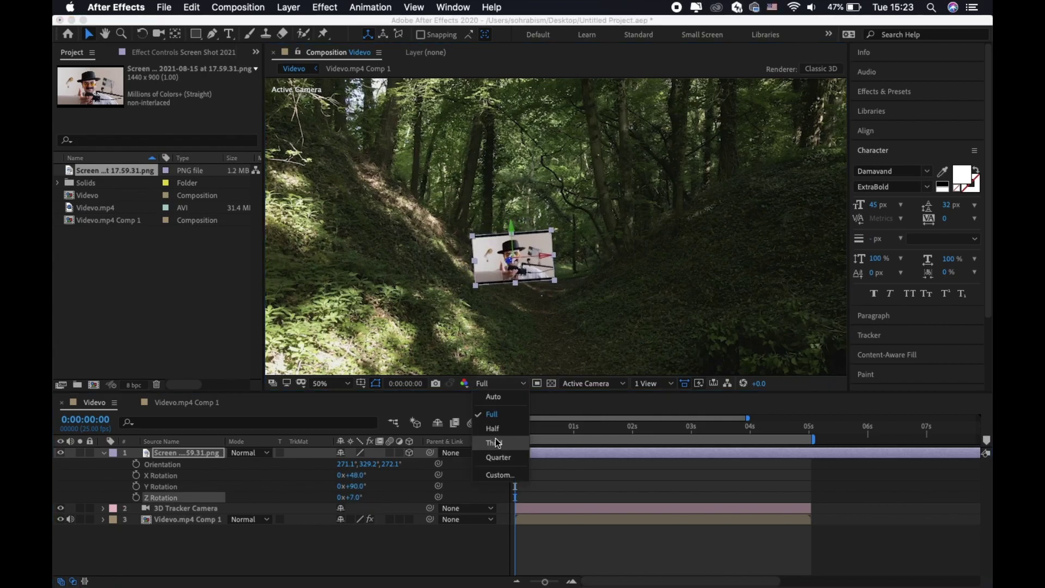
pyautogui.click(499, 456)
pyautogui.press('cmd+s')
pyautogui.press('space')
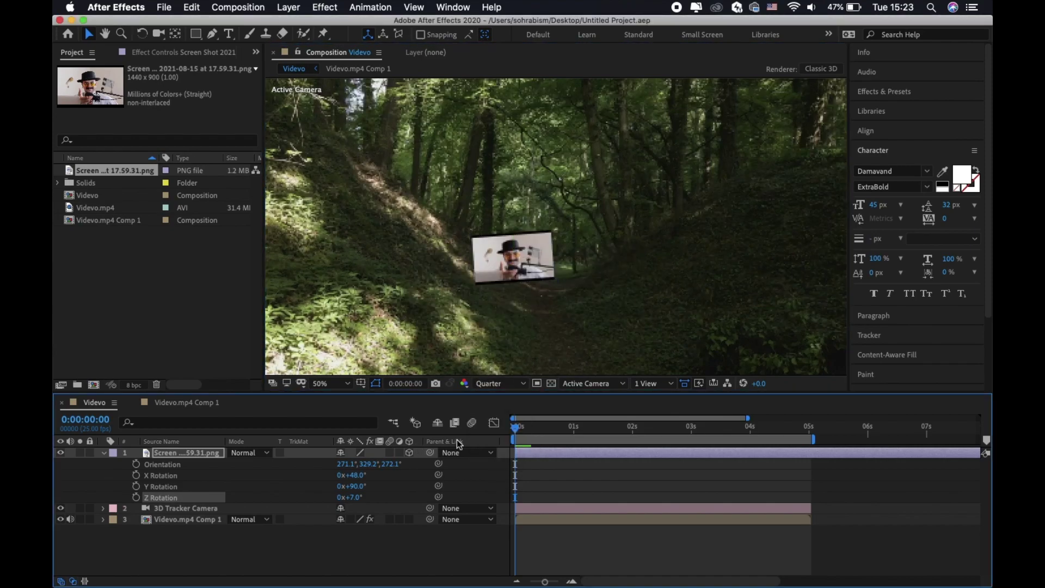